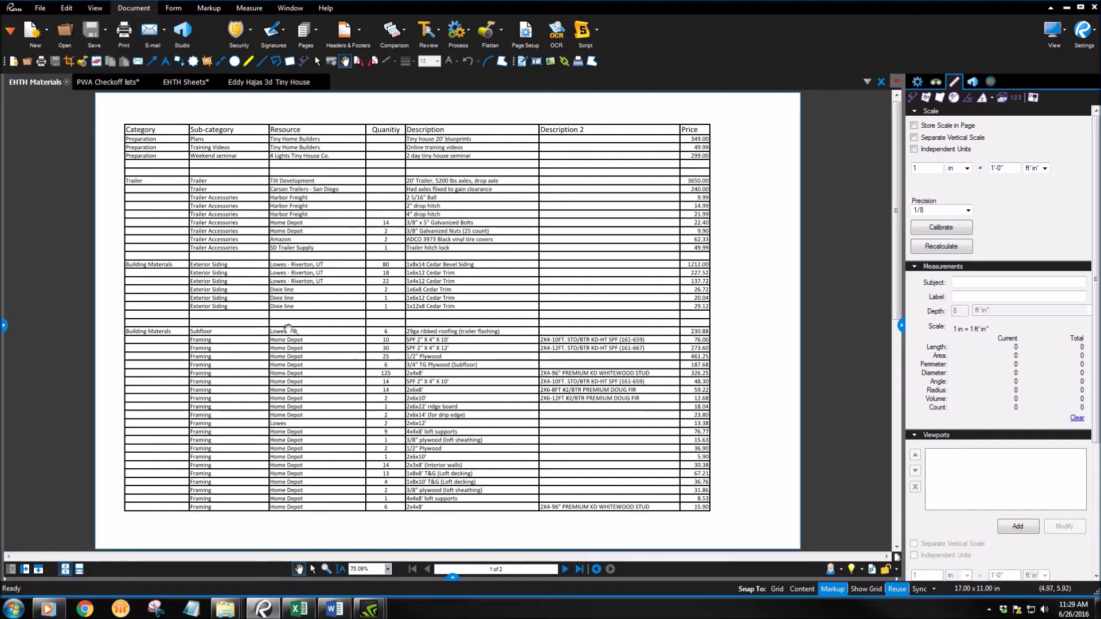
Bring up the PWA Checkoff lists PDF showing its 42-page Certification Checklist
{"action": "left_click", "coordinate": [119, 83]}
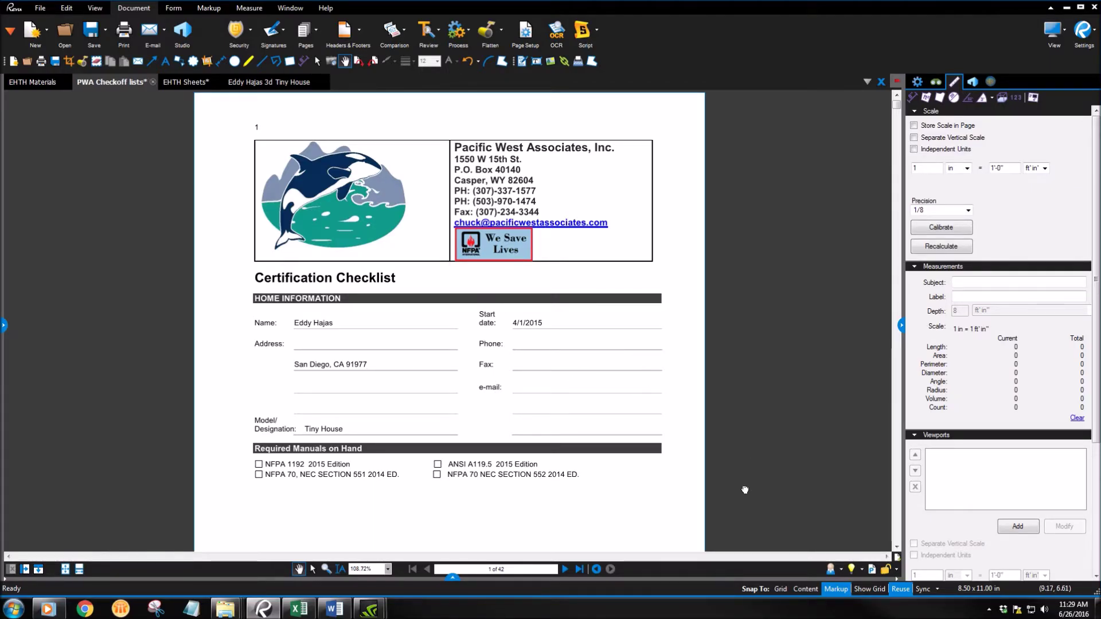
Scroll through the trailer and subflooring checklist pages, then show the EHTH Sheets title sheet A000
{"action": "scroll", "coordinate": [745, 489], "scroll_direction": "down", "scroll_amount": 10}
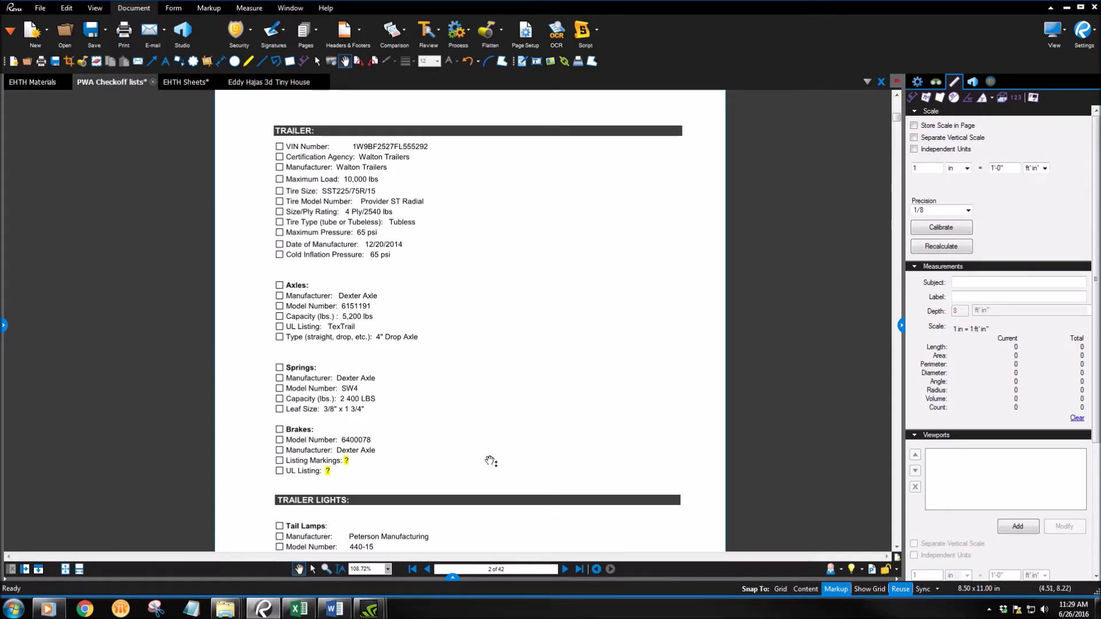
{"action": "scroll", "coordinate": [491, 462], "scroll_direction": "down", "scroll_amount": 5}
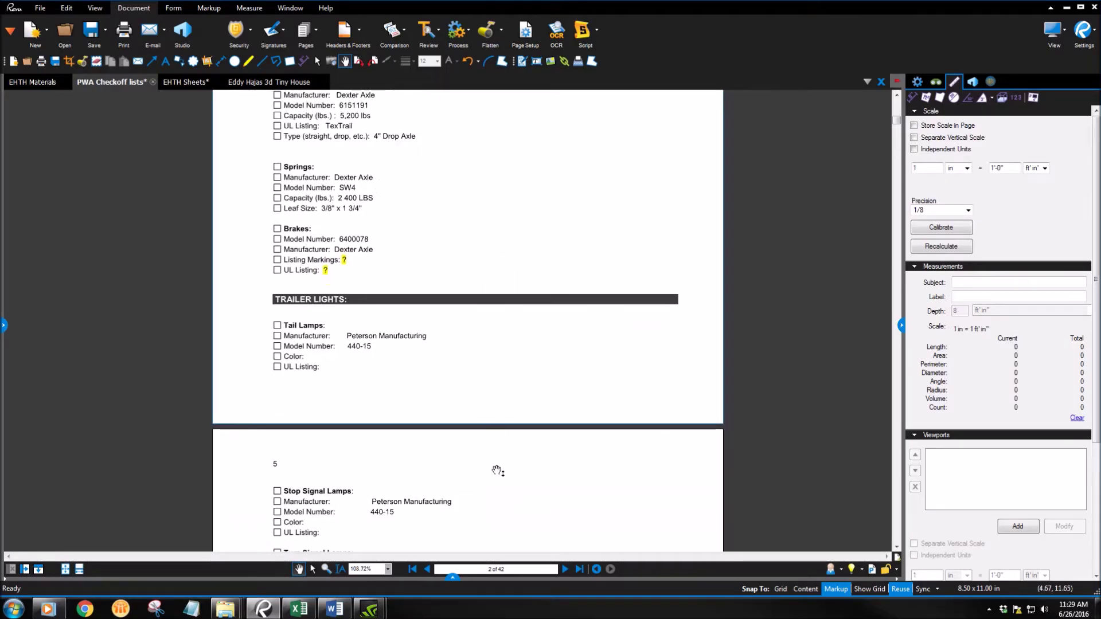
{"action": "scroll", "coordinate": [497, 470], "scroll_direction": "down", "scroll_amount": 10}
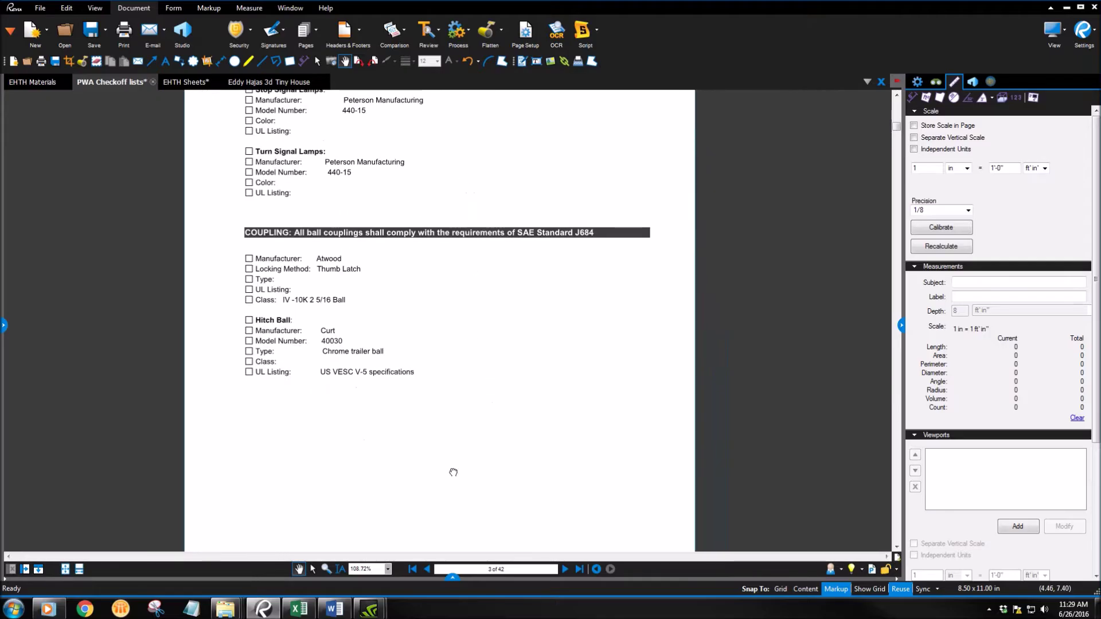
{"action": "scroll", "coordinate": [453, 472], "scroll_direction": "down", "scroll_amount": 15}
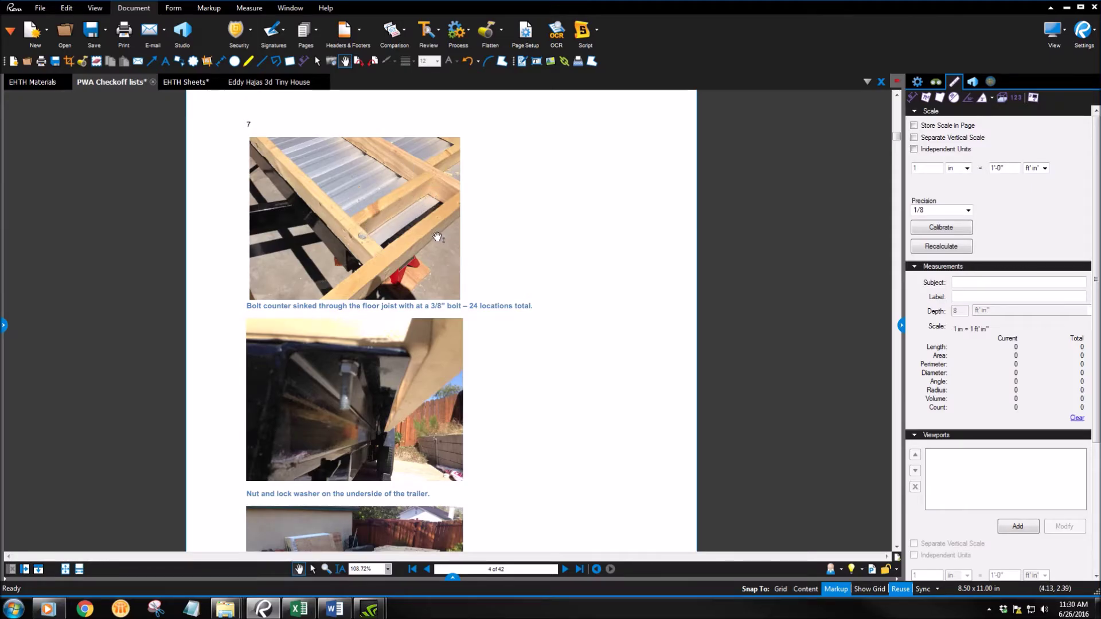
{"action": "scroll", "coordinate": [547, 475], "scroll_direction": "down", "scroll_amount": 10}
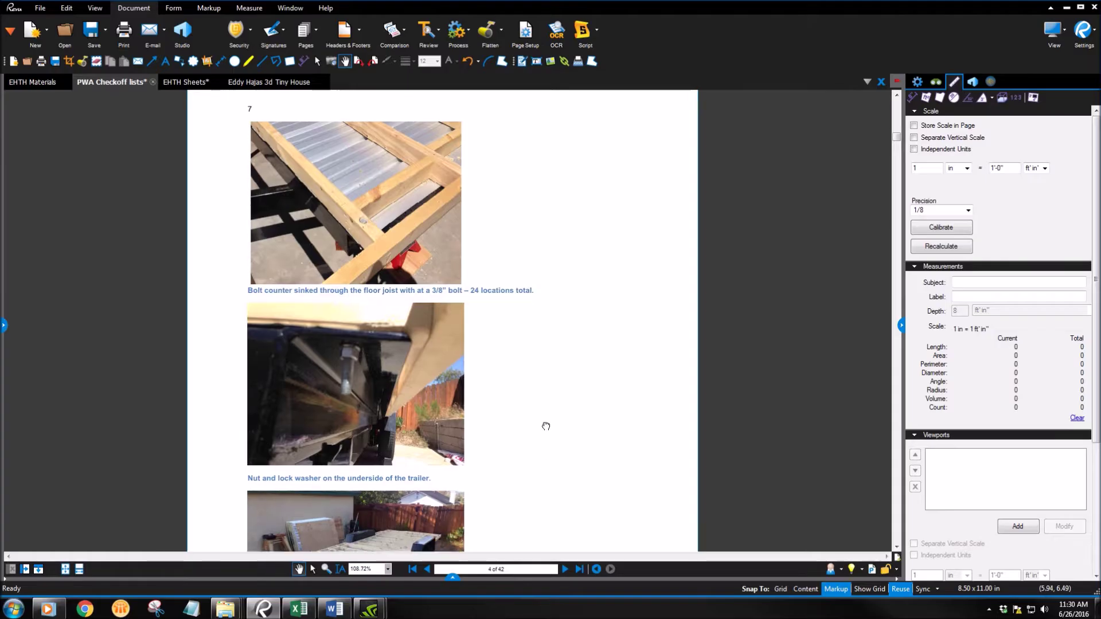
{"action": "scroll", "coordinate": [496, 275], "scroll_direction": "down", "scroll_amount": 4}
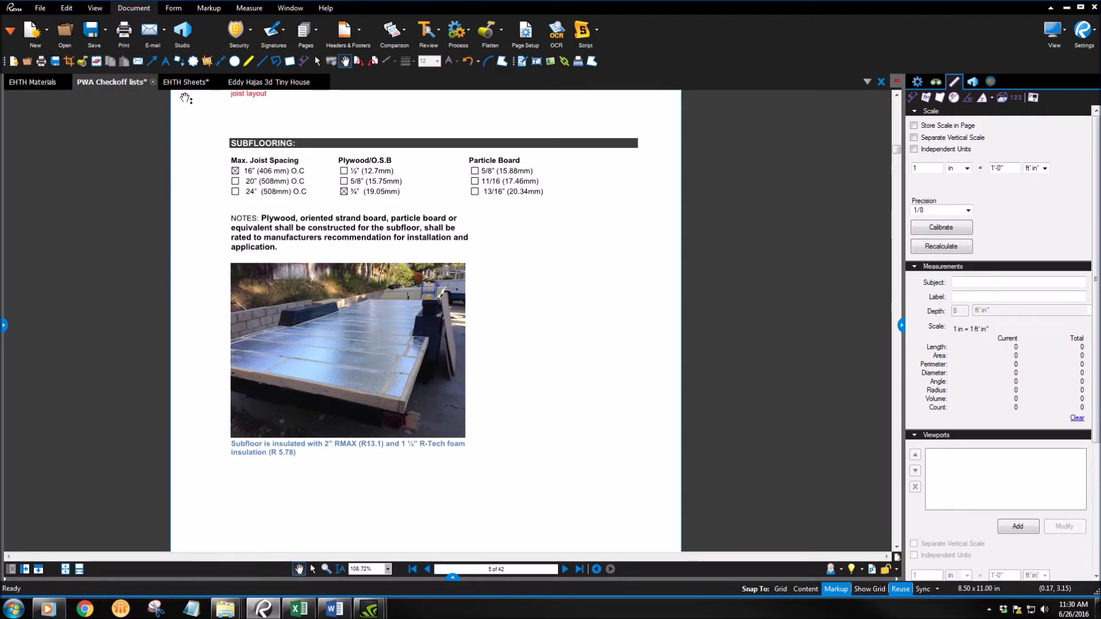
{"action": "left_click", "coordinate": [185, 83]}
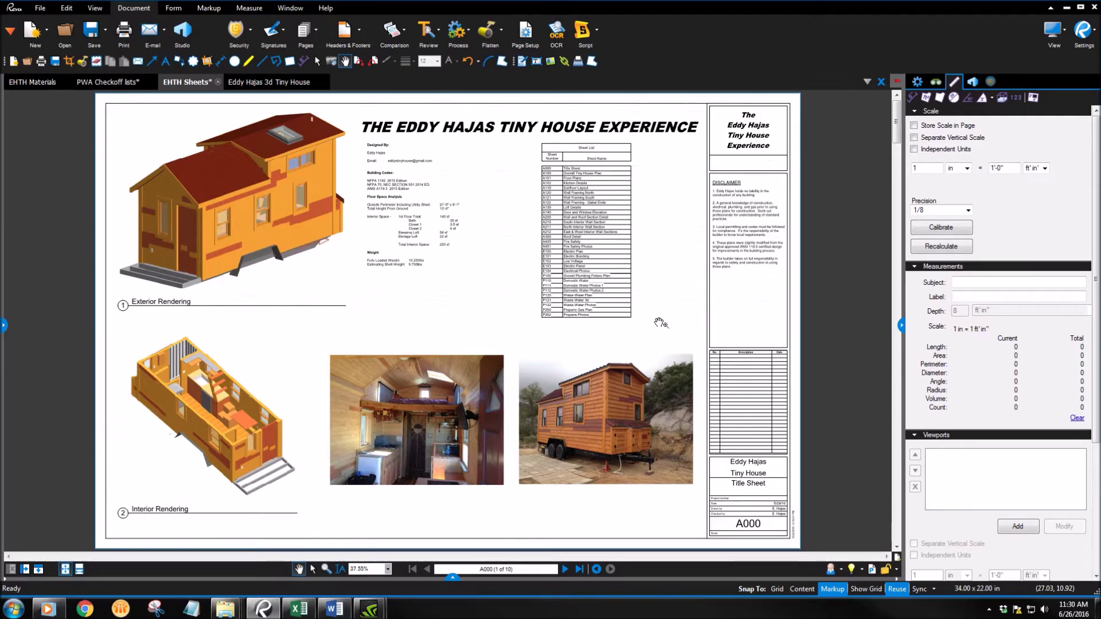
Page from the title sheet through A100 and A101 to sheet A130, zooming in on details
{"action": "left_click", "coordinate": [565, 570]}
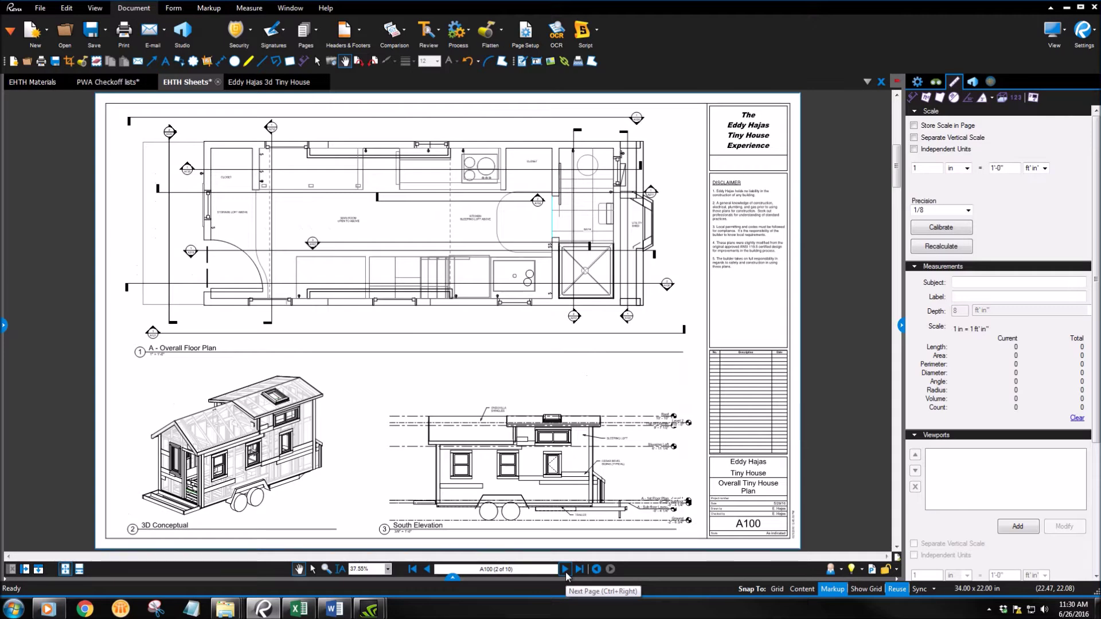
{"action": "left_click", "coordinate": [565, 570]}
{"action": "scroll", "coordinate": [703, 245], "scroll_direction": "up", "scroll_amount": 8}
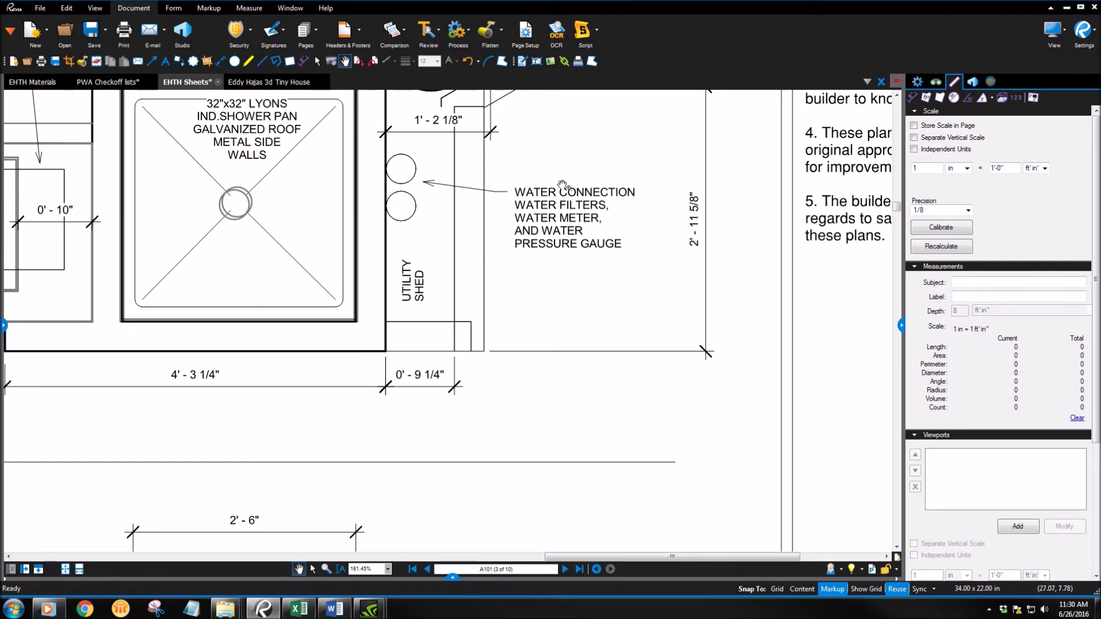
{"action": "scroll", "coordinate": [562, 185], "scroll_direction": "down", "scroll_amount": 8}
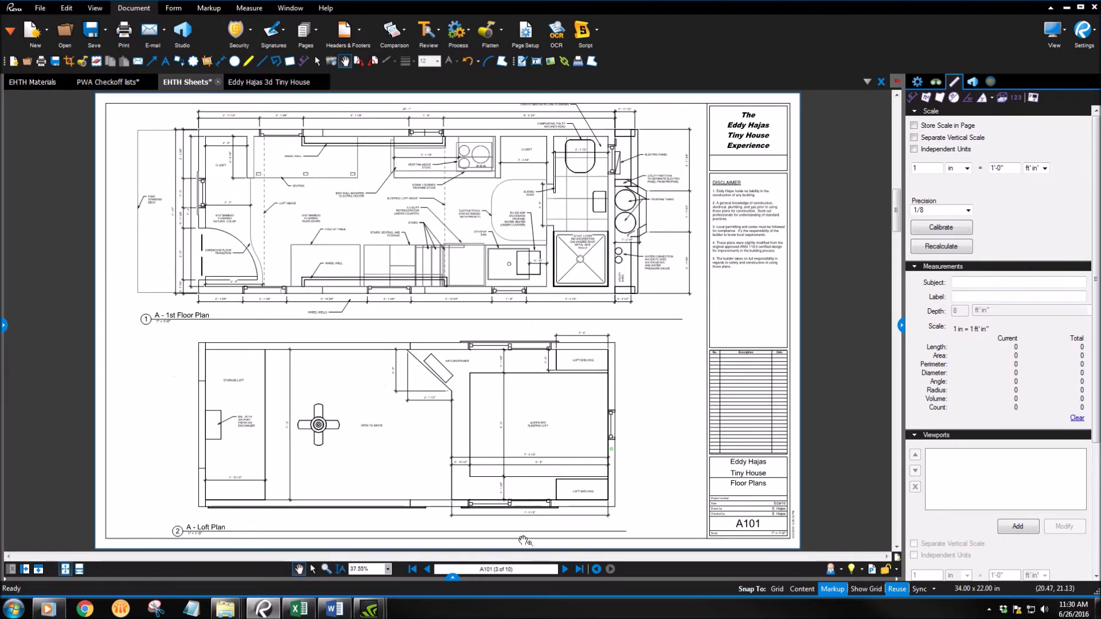
{"action": "left_click", "coordinate": [565, 570]}
{"action": "scroll", "coordinate": [643, 430], "scroll_direction": "up", "scroll_amount": 5}
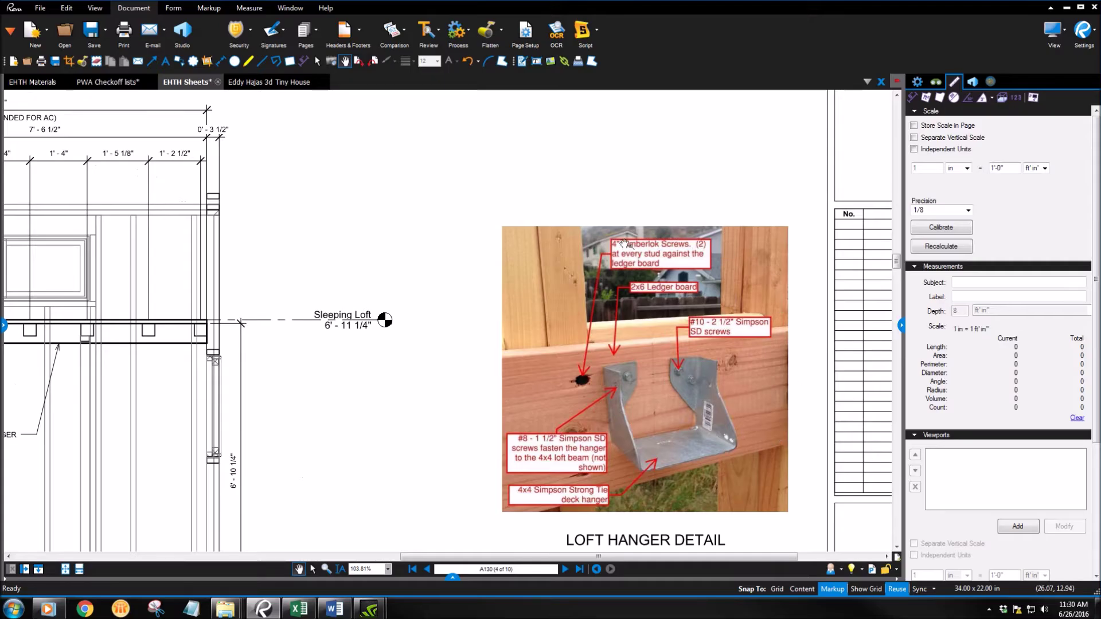
{"action": "scroll", "coordinate": [574, 540], "scroll_direction": "down", "scroll_amount": 5}
Page on through A400, E100, E104, P100 and P112 to the final P121 sheet, then show 3d Tiny House
{"action": "left_click", "coordinate": [565, 569]}
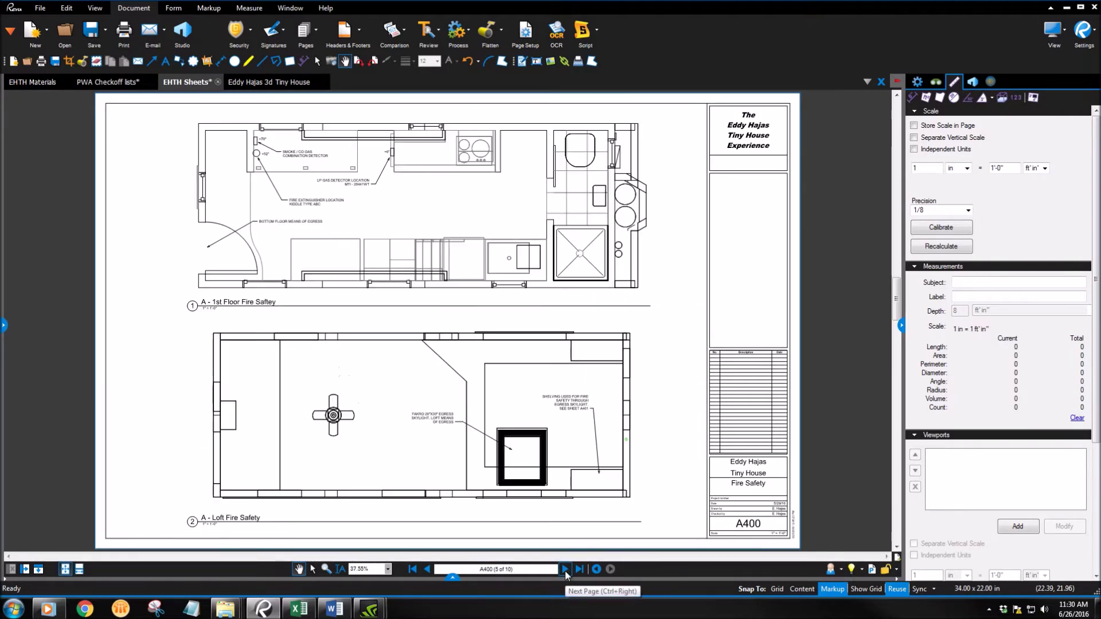
{"action": "left_click", "coordinate": [566, 569]}
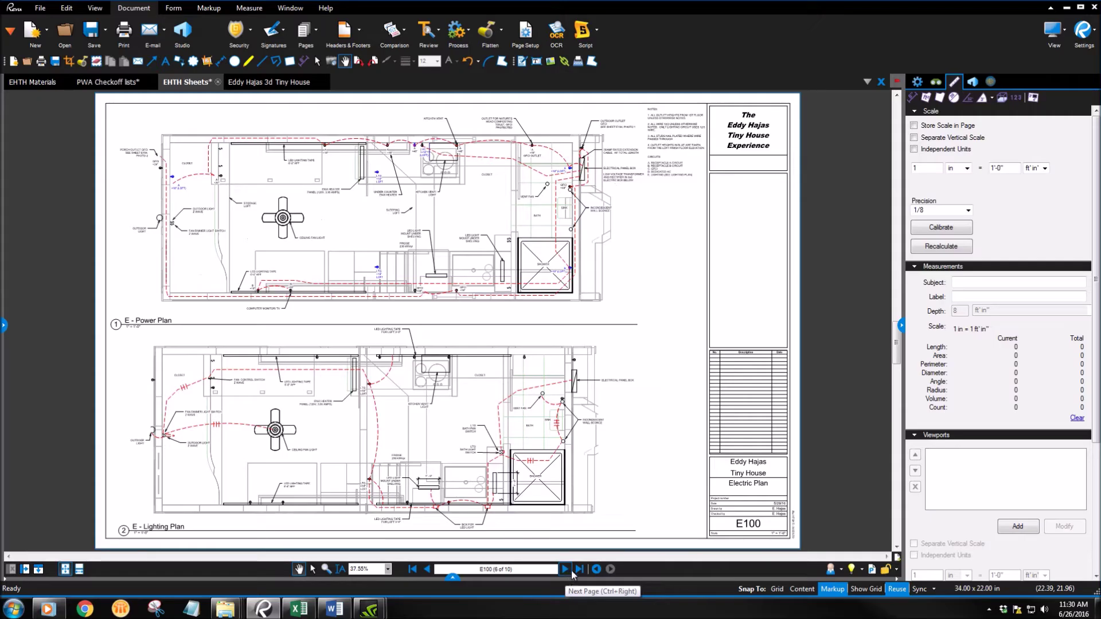
{"action": "left_click", "coordinate": [565, 569]}
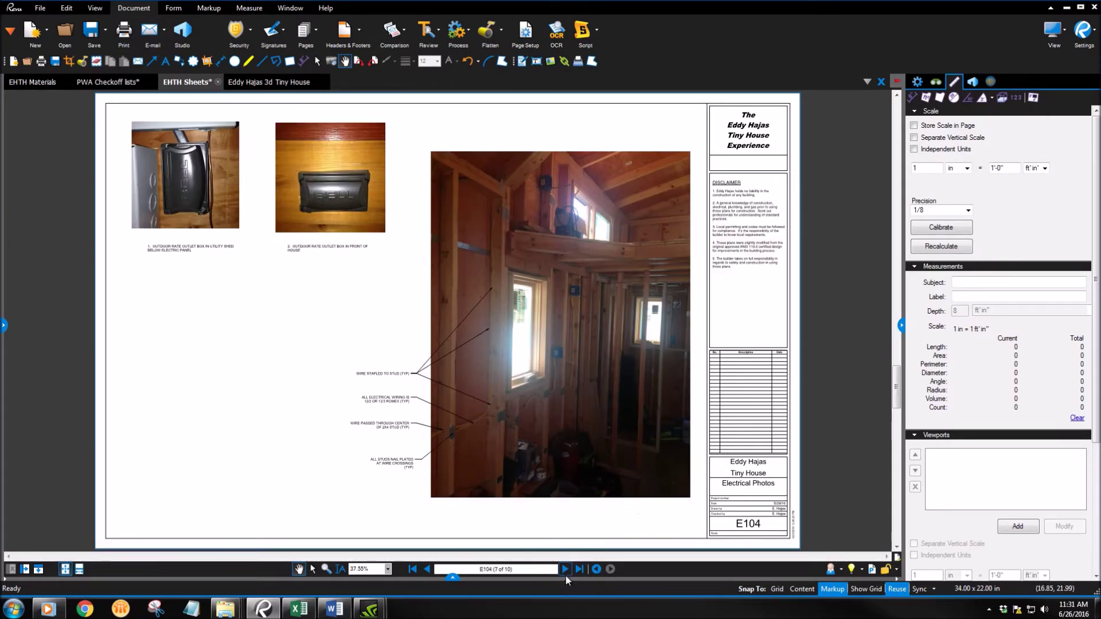
{"action": "left_click", "coordinate": [566, 570]}
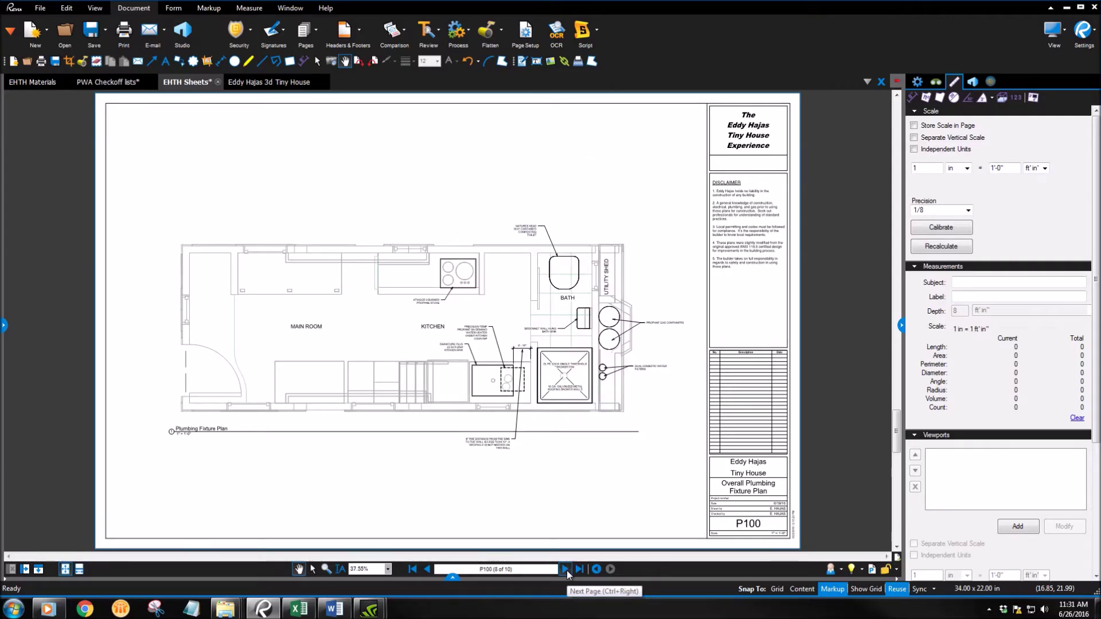
{"action": "left_click", "coordinate": [566, 570]}
{"action": "left_click", "coordinate": [565, 570]}
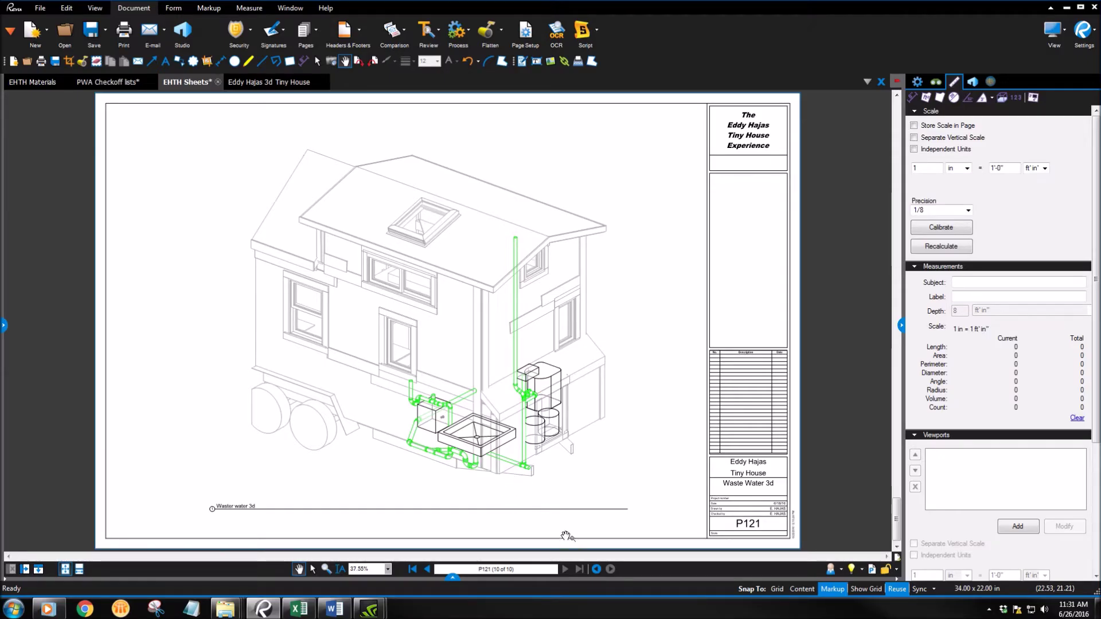
{"action": "left_click", "coordinate": [274, 86]}
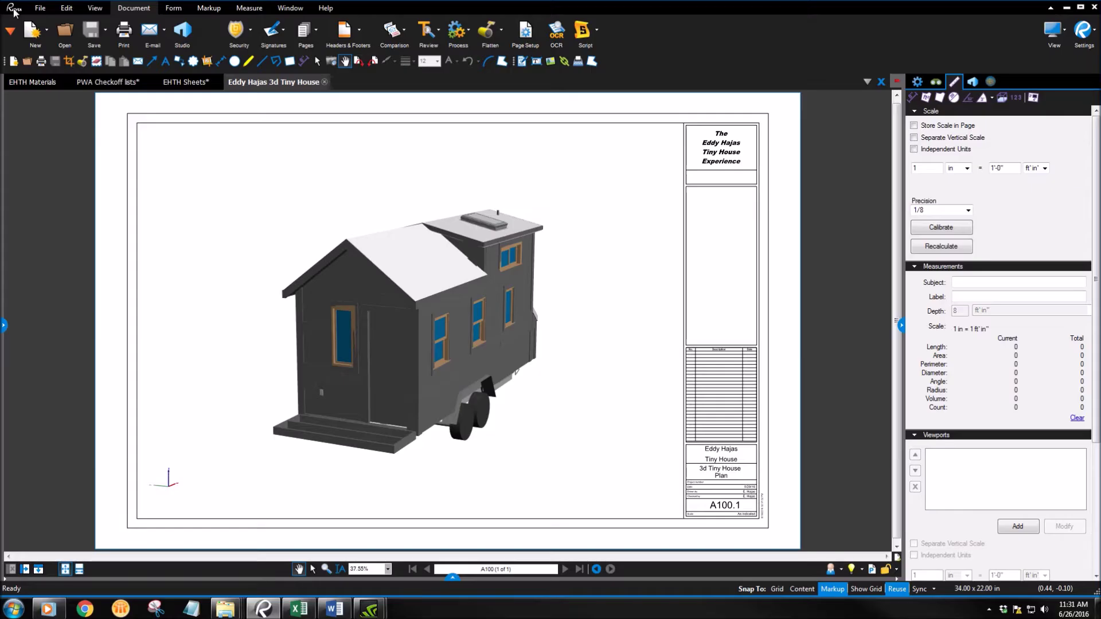
Activate the tiny-house 3D model on sheet A100.1 for 3D navigation
{"action": "left_click", "coordinate": [538, 310]}
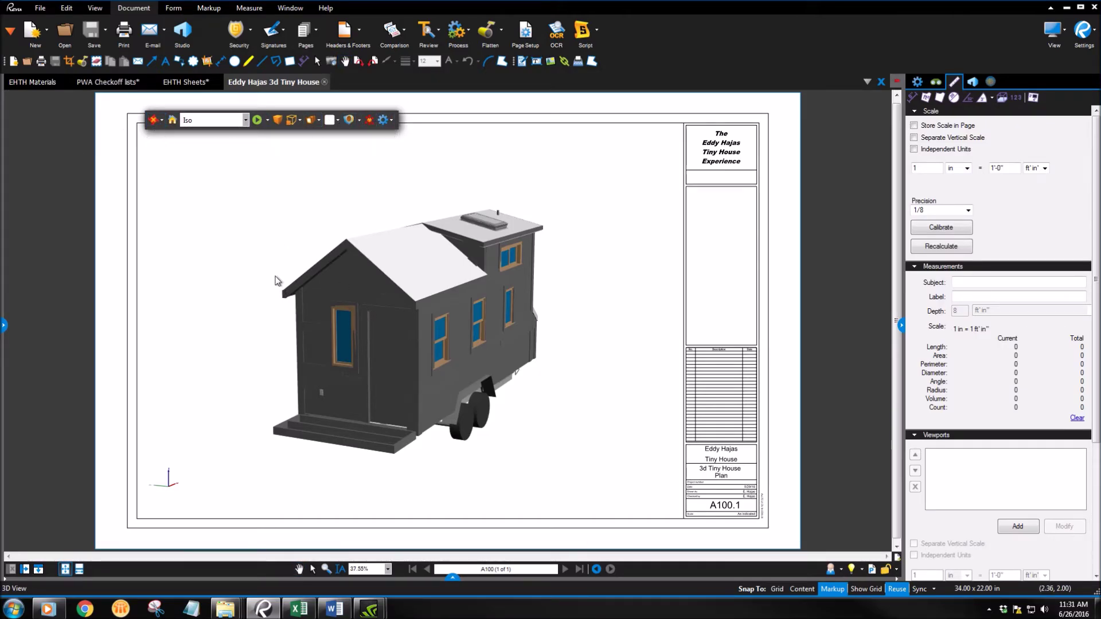
Switch 3D navigation to Rotate and orbit the tiny house lower to show side windows and axles
{"action": "left_click", "coordinate": [152, 124]}
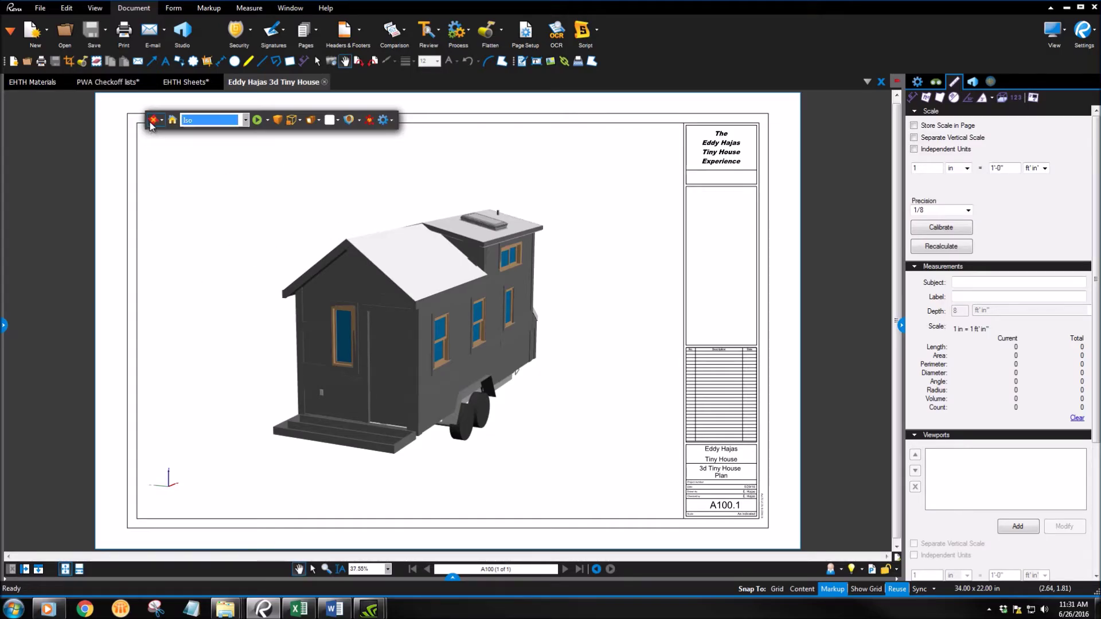
{"action": "left_click", "coordinate": [152, 125]}
{"action": "left_click", "coordinate": [171, 138]}
{"action": "left_click_drag", "start_coordinate": [309, 311], "coordinate": [504, 331]}
{"action": "scroll", "coordinate": [472, 369], "scroll_direction": "up", "scroll_amount": 3}
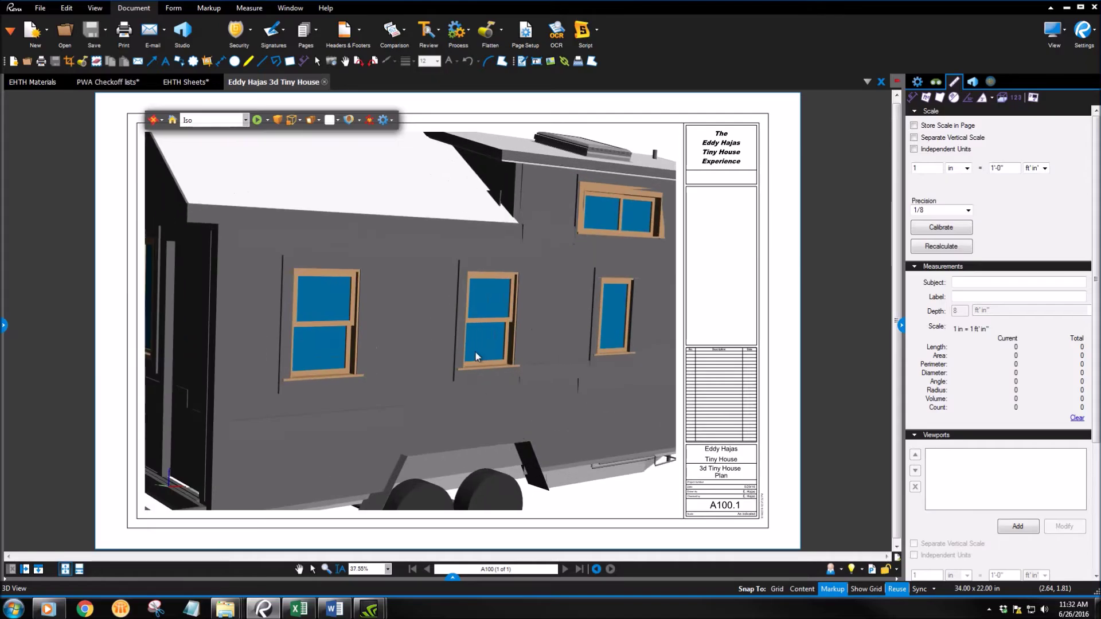
{"action": "scroll", "coordinate": [474, 359], "scroll_direction": "down", "scroll_amount": 3}
{"action": "left_click_drag", "start_coordinate": [456, 357], "coordinate": [430, 355]}
{"action": "scroll", "coordinate": [406, 319], "scroll_direction": "up", "scroll_amount": 3}
{"action": "scroll", "coordinate": [430, 321], "scroll_direction": "down", "scroll_amount": 3}
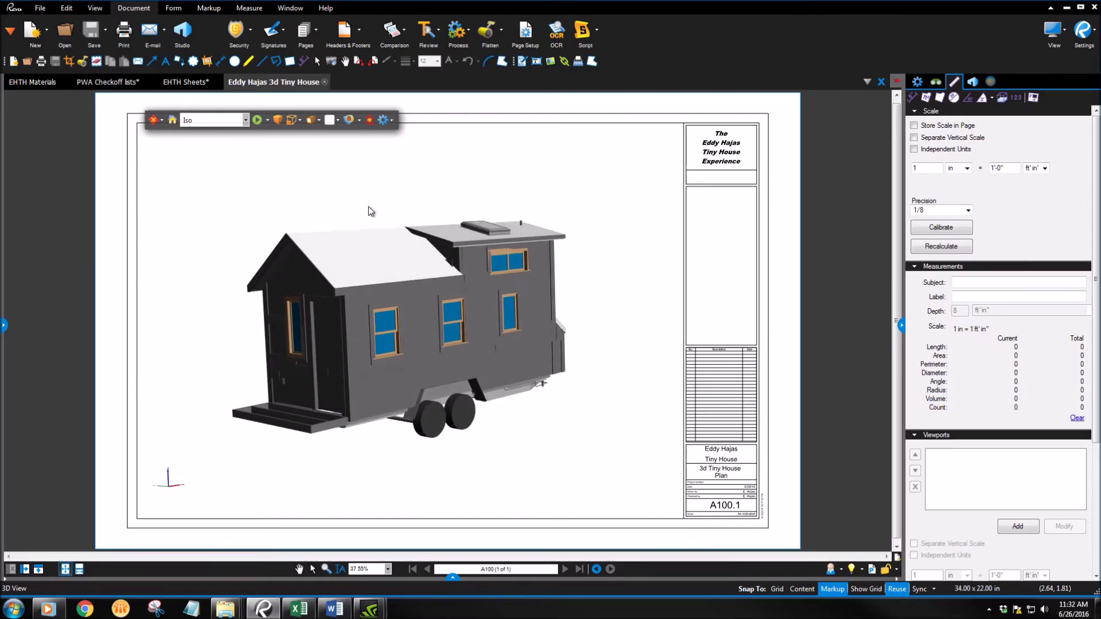
{"action": "left_click", "coordinate": [358, 119]}
{"action": "left_click", "coordinate": [359, 120]}
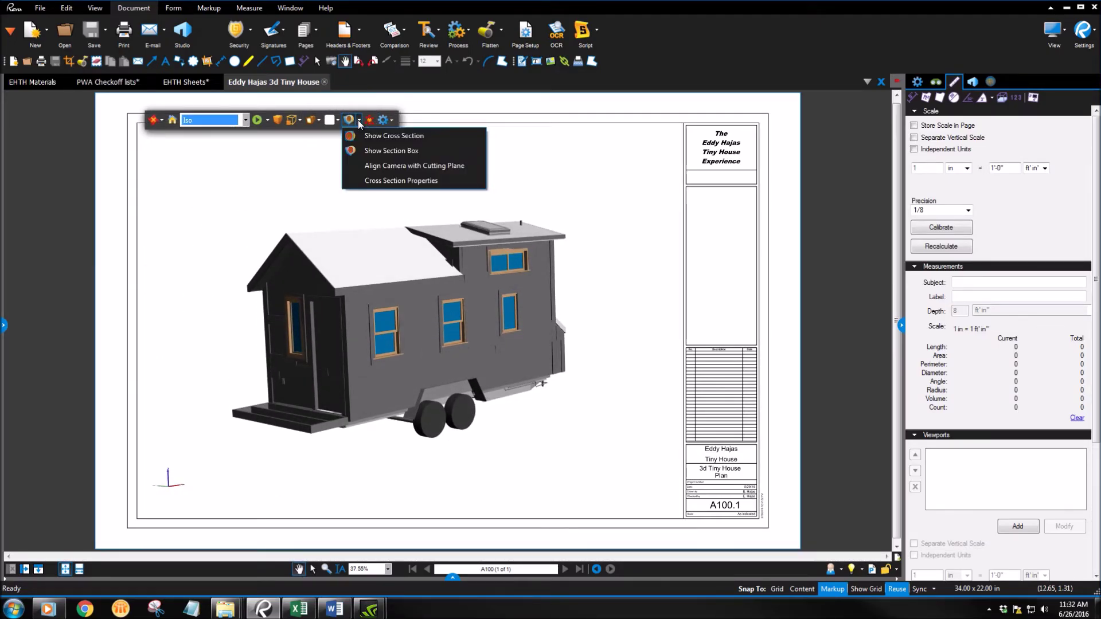
Clip the house with a section box, drag its top to expose the interior, then reset to the uncut model
{"action": "left_click", "coordinate": [380, 153]}
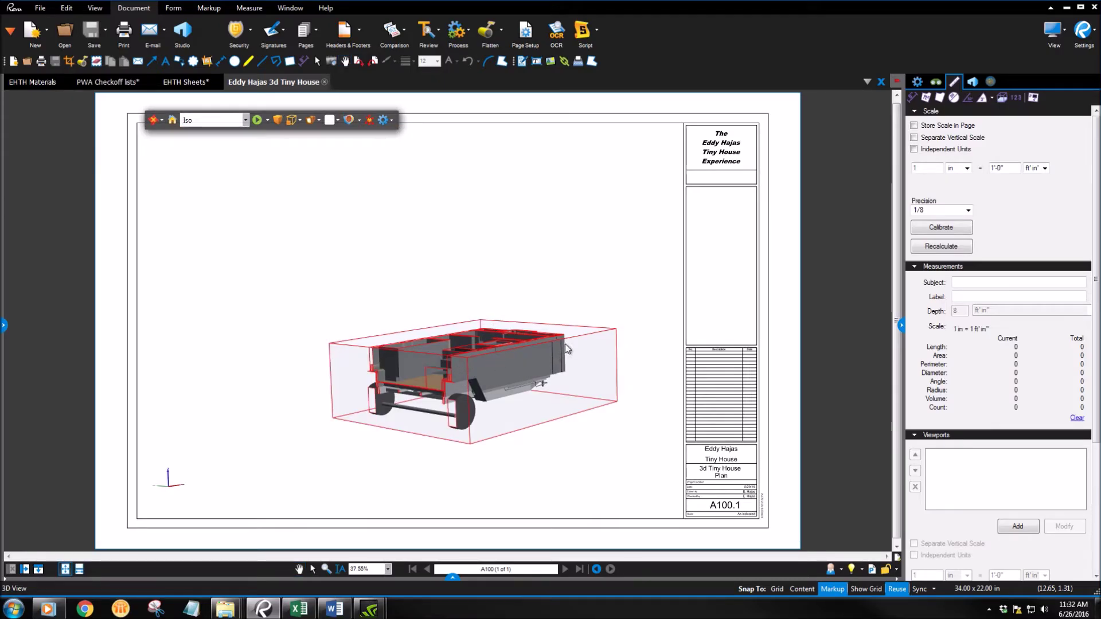
{"action": "left_click", "coordinate": [581, 344]}
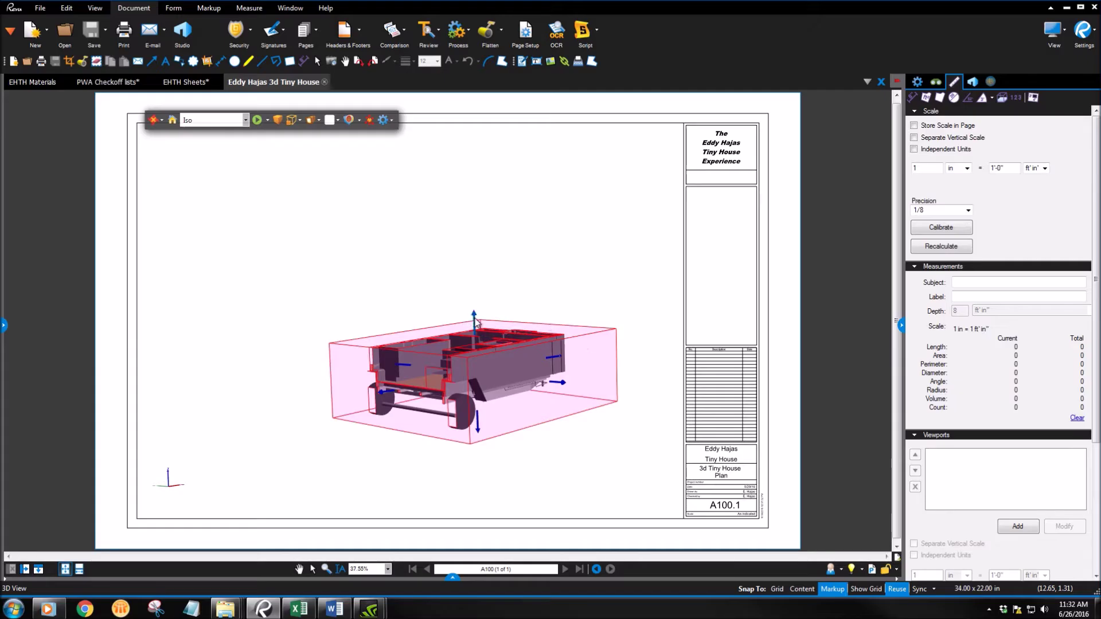
{"action": "left_click_drag", "start_coordinate": [474, 270], "coordinate": [336, 344]}
{"action": "scroll", "coordinate": [463, 346], "scroll_direction": "up", "scroll_amount": 3}
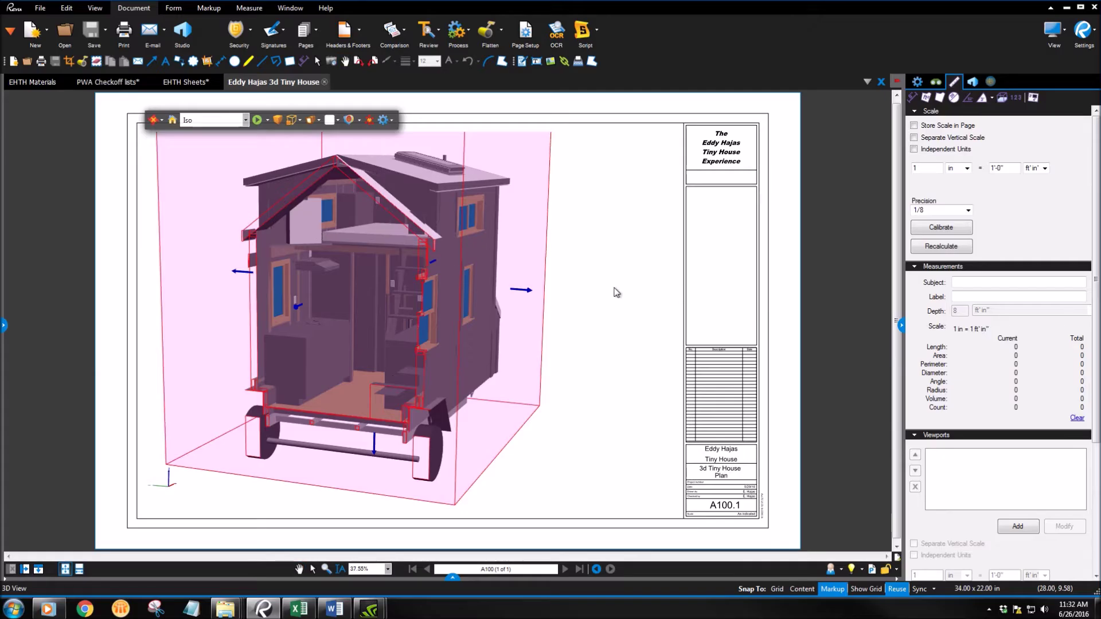
{"action": "left_click", "coordinate": [615, 290]}
{"action": "left_click", "coordinate": [348, 119]}
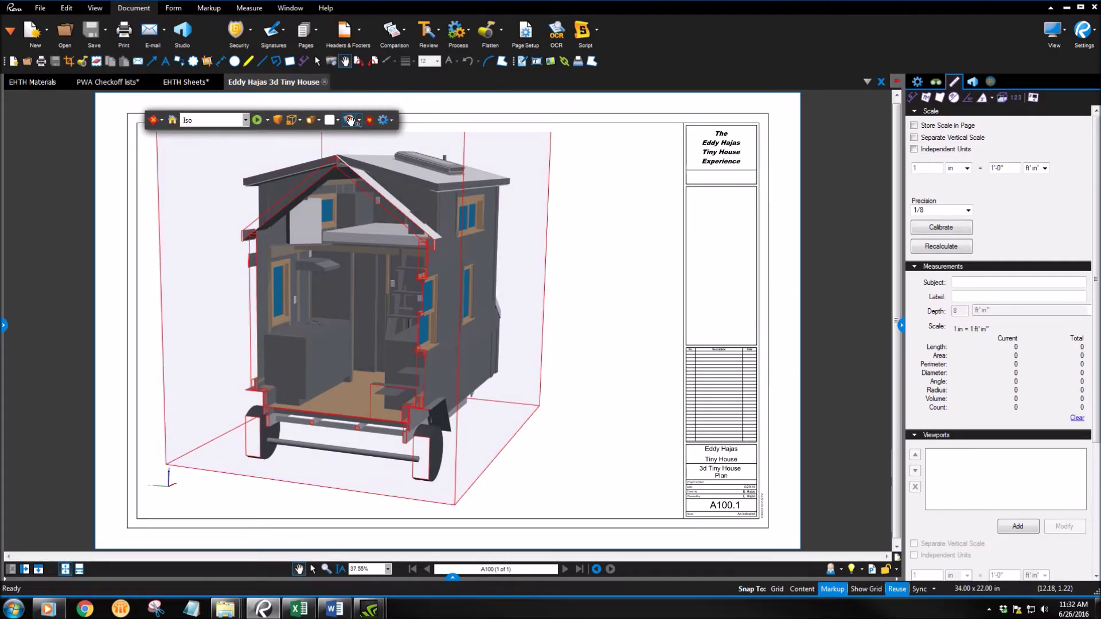
{"action": "left_click", "coordinate": [349, 121]}
{"action": "left_click_drag", "start_coordinate": [534, 315], "coordinate": [615, 312]}
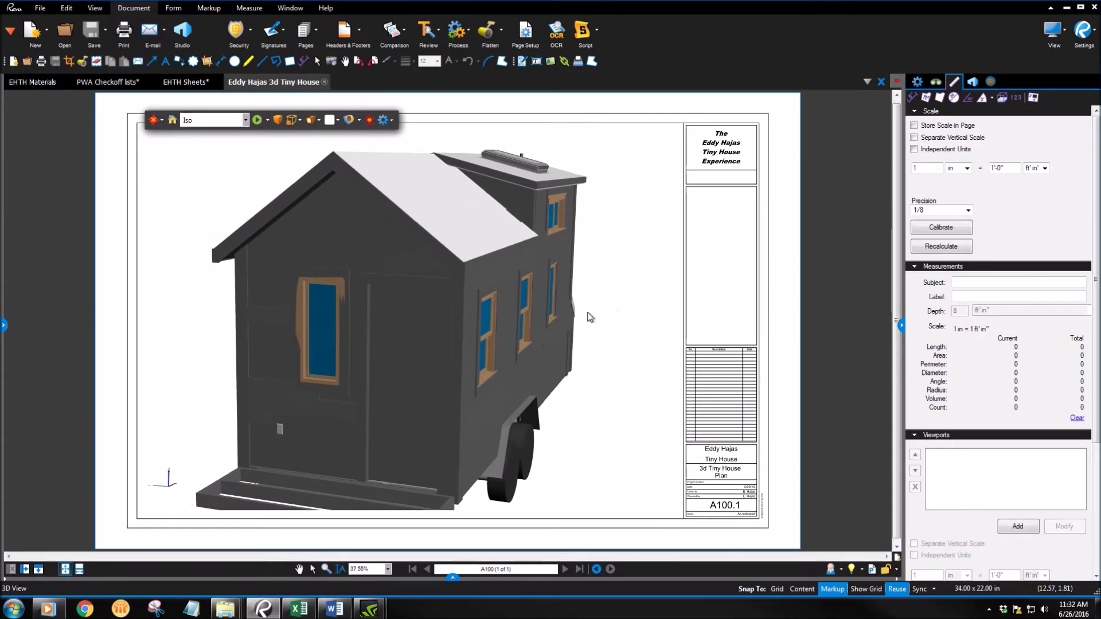
Show the 3D Model Tree panel beside the tiny-house model
{"action": "scroll", "coordinate": [548, 320], "scroll_direction": "up", "scroll_amount": 2}
{"action": "scroll", "coordinate": [628, 321], "scroll_direction": "up", "scroll_amount": 2}
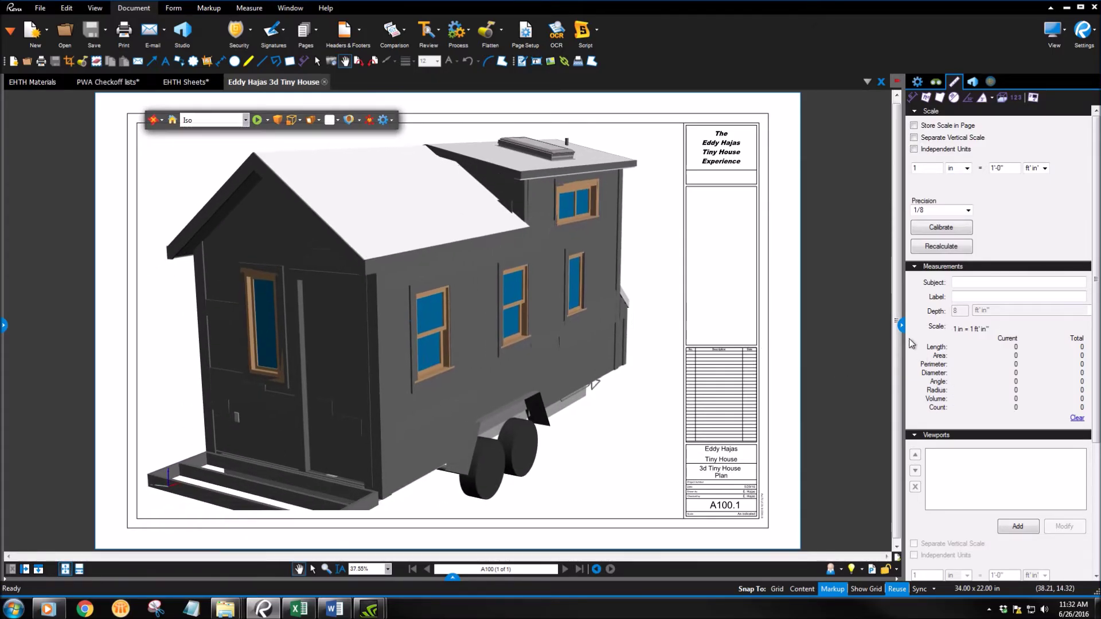
{"action": "left_click", "coordinate": [902, 326]}
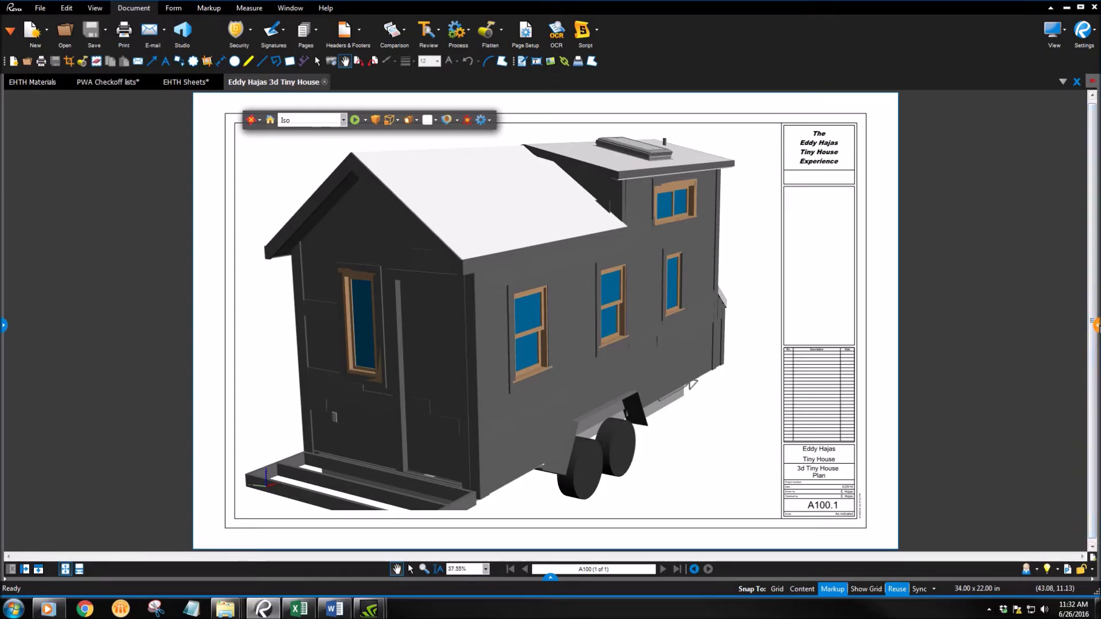
{"action": "left_click", "coordinate": [1096, 326]}
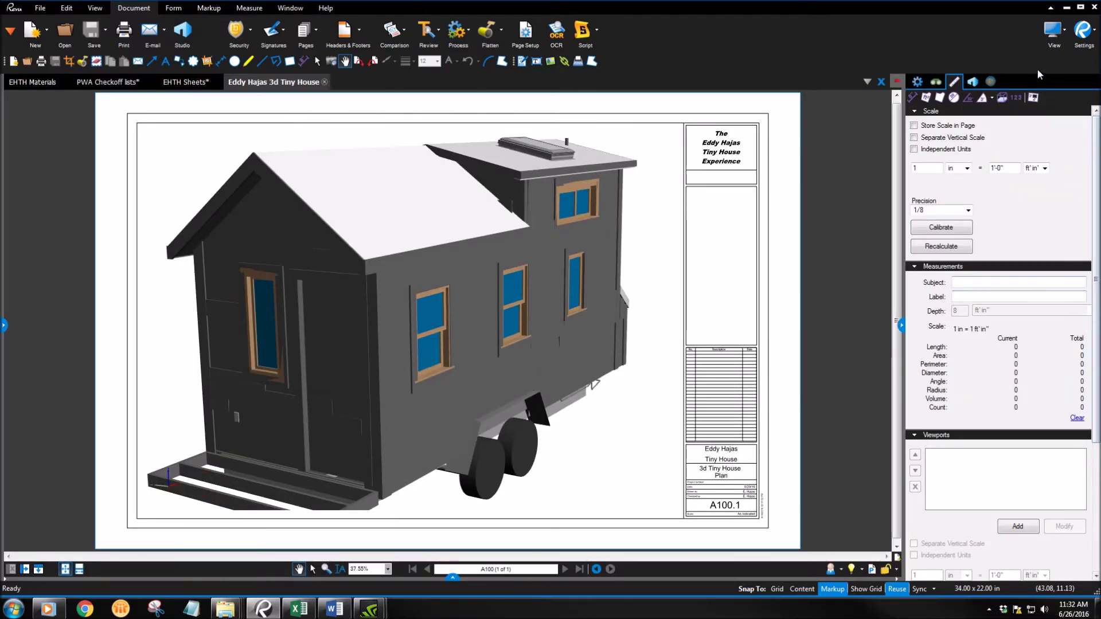
{"action": "left_click", "coordinate": [998, 86]}
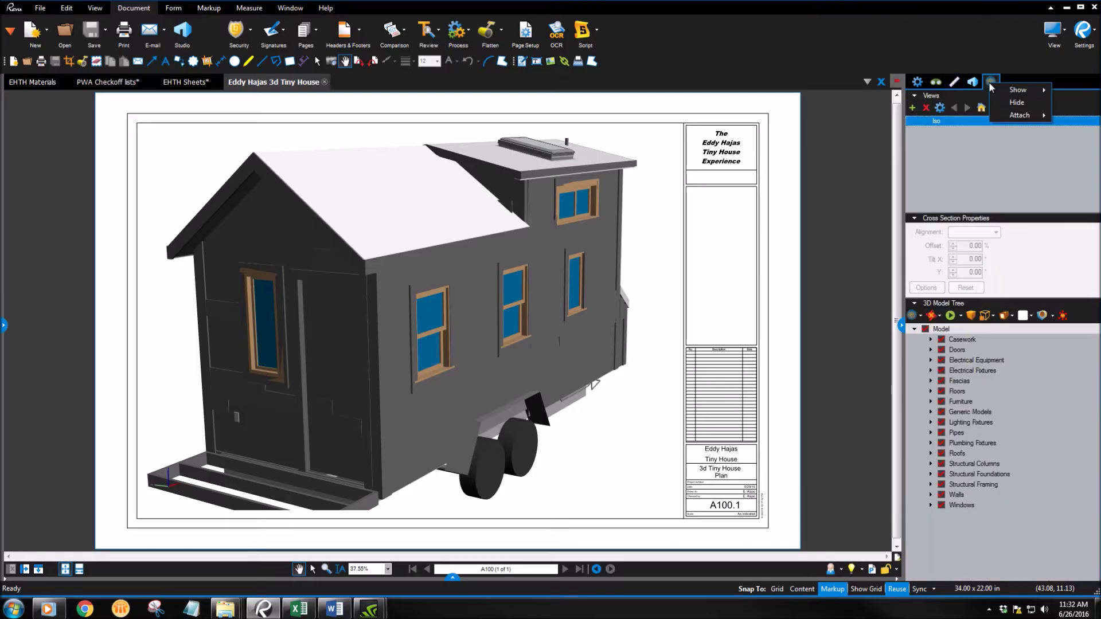
{"action": "left_click", "coordinate": [1019, 108]}
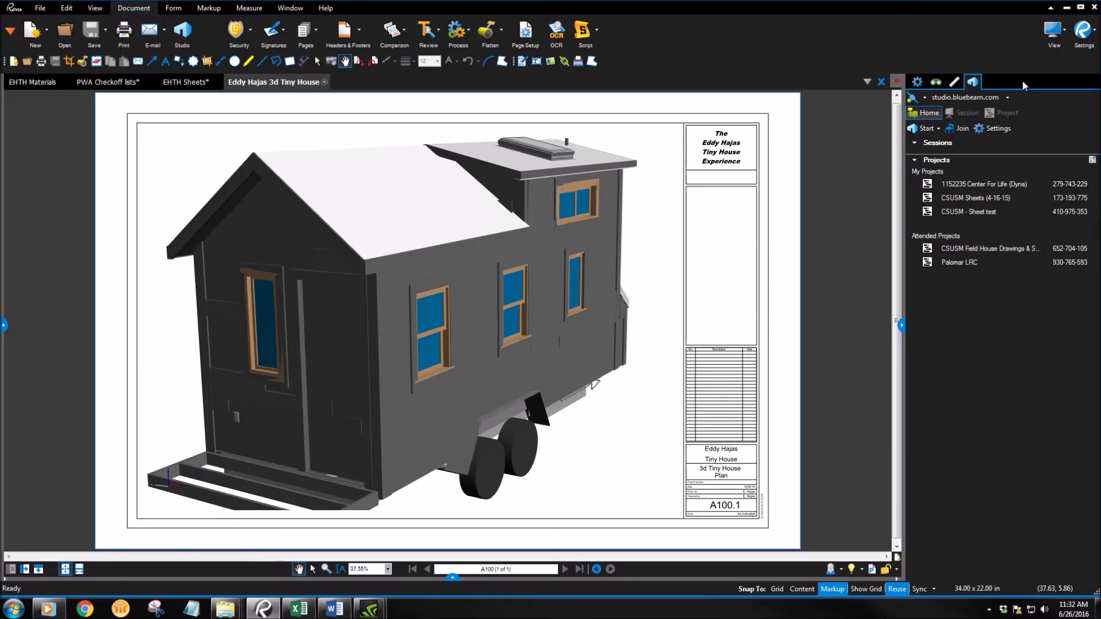
{"action": "right_click", "coordinate": [1022, 80]}
{"action": "mouse_move", "coordinate": [1051, 91]}
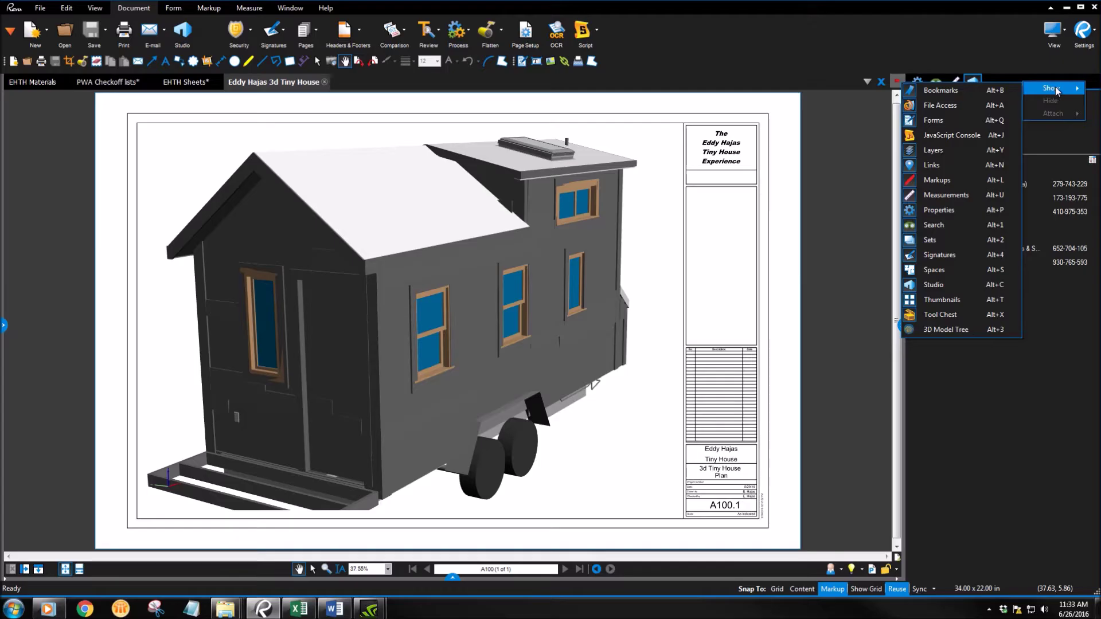
{"action": "left_click", "coordinate": [949, 331]}
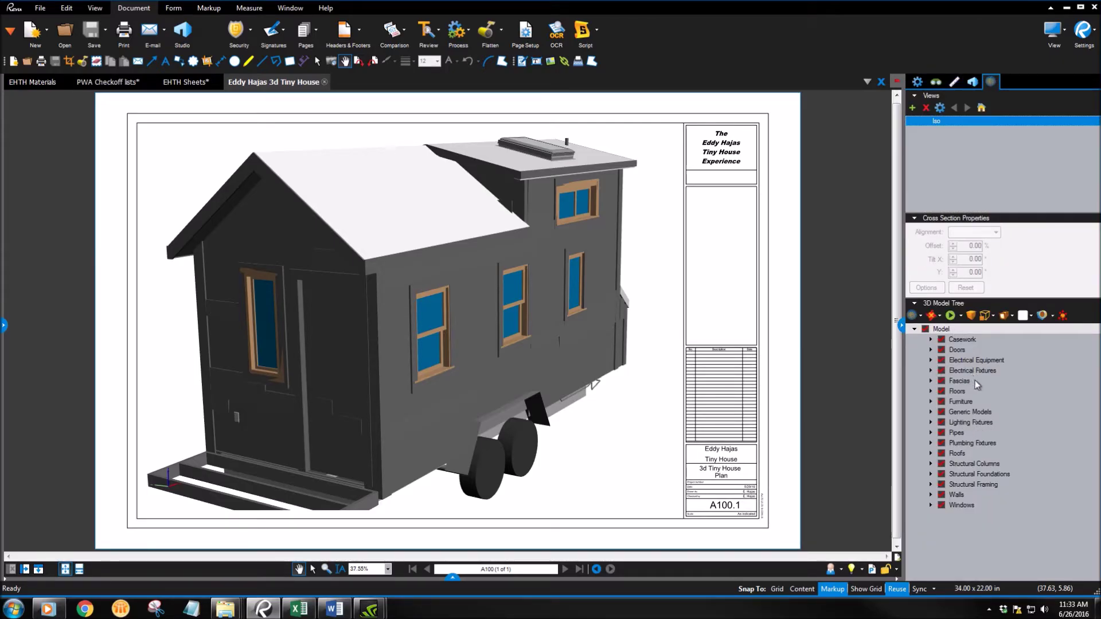
Select the 20" x 32" Casement Right window in the model and its model-tree group
{"action": "left_click", "coordinate": [587, 322]}
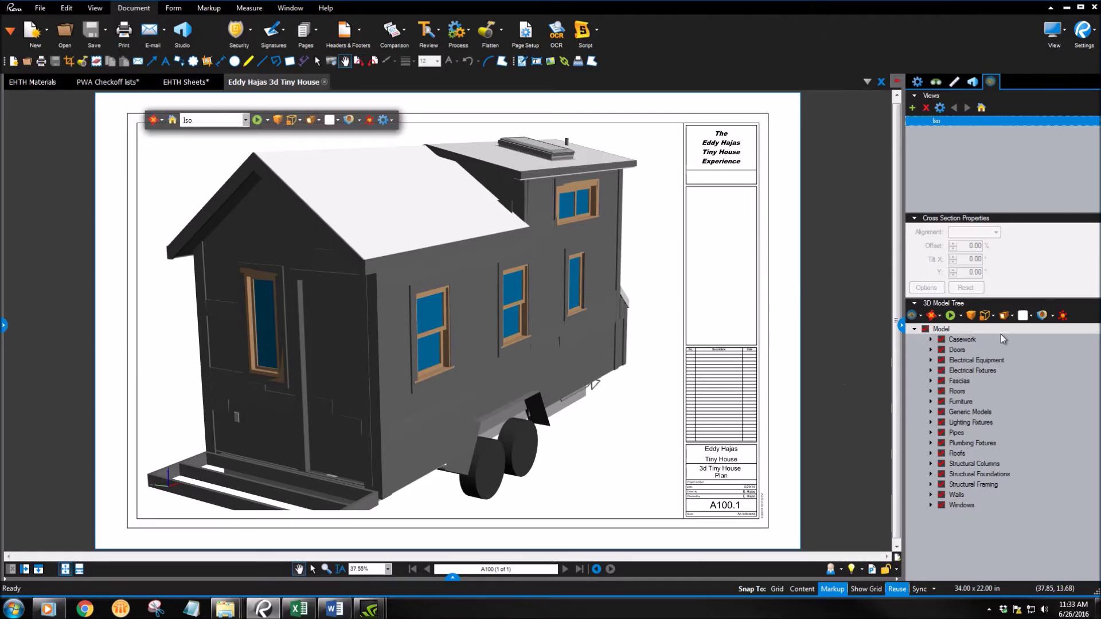
{"action": "left_click", "coordinate": [577, 286]}
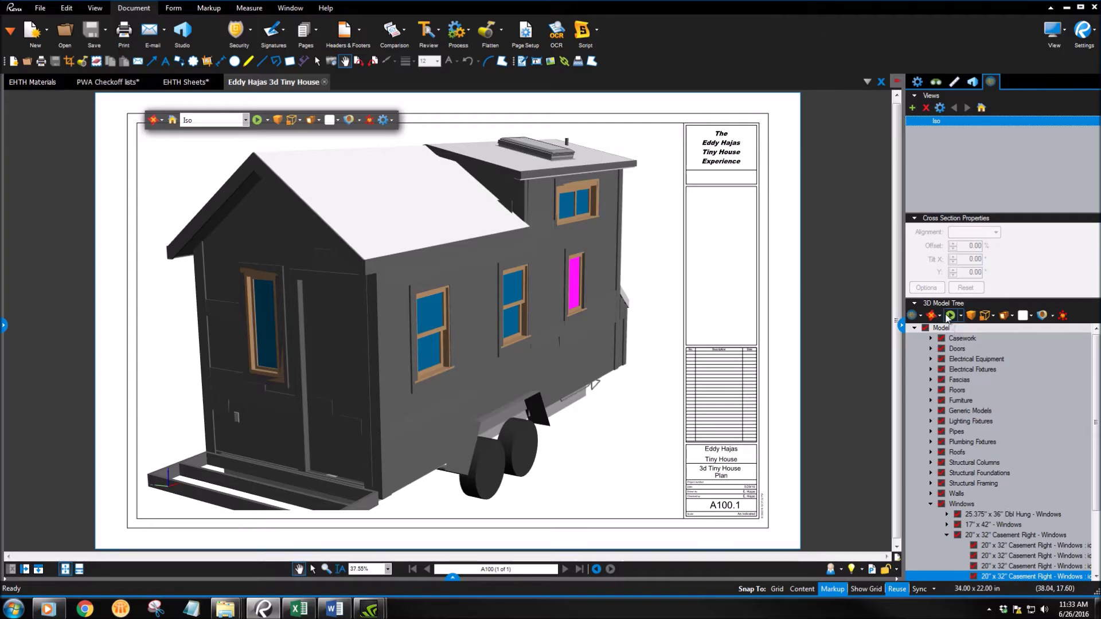
{"action": "left_click", "coordinate": [988, 535]}
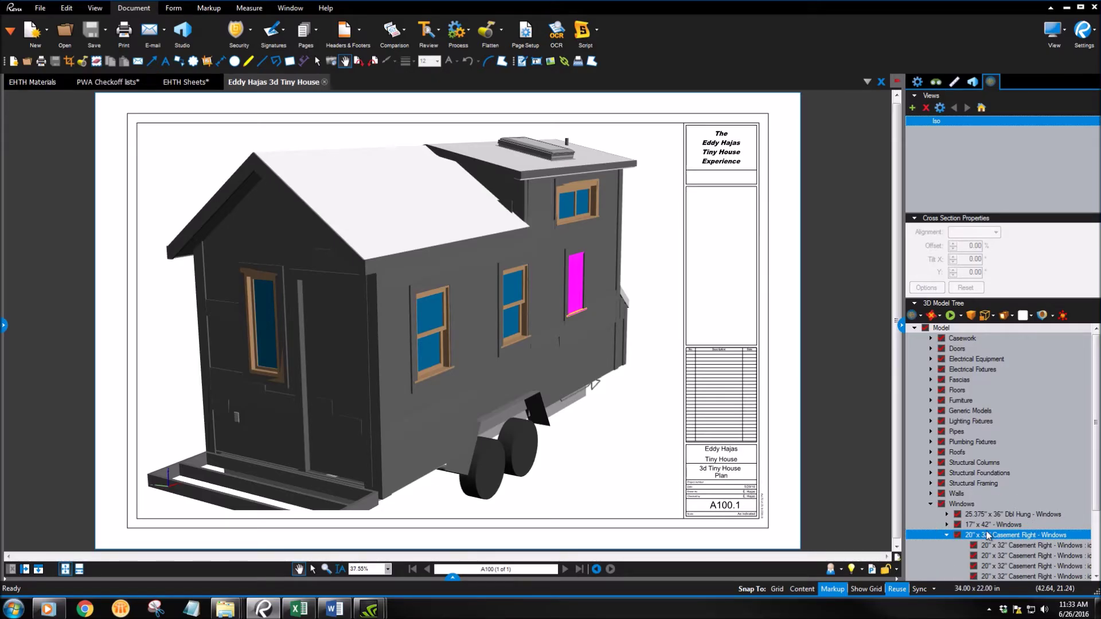
{"action": "left_click", "coordinate": [563, 442]}
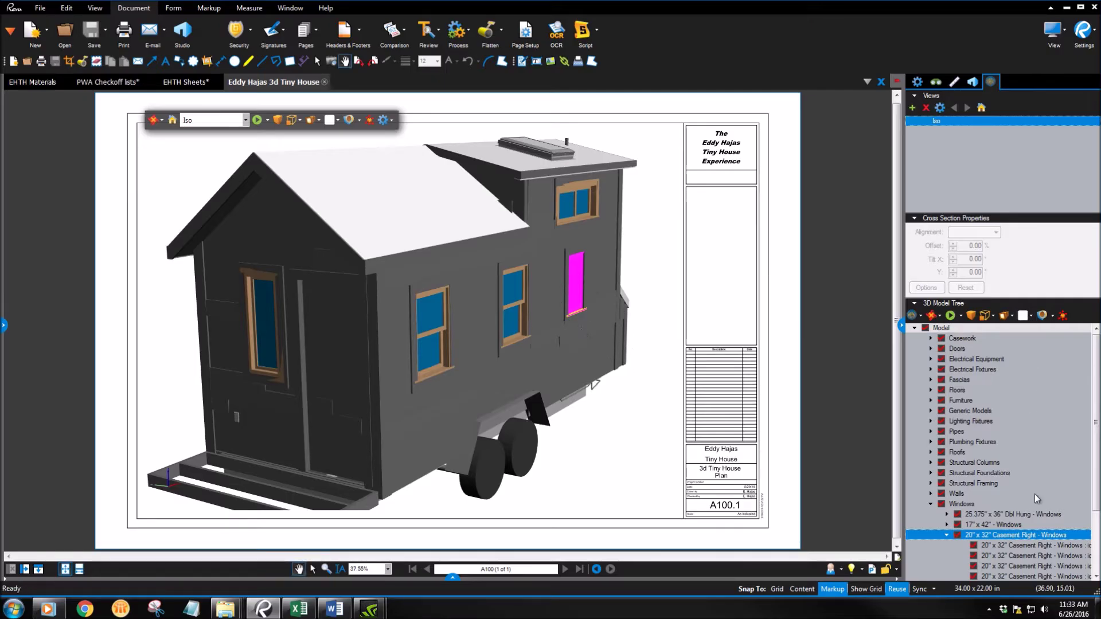
{"action": "scroll", "coordinate": [560, 369], "scroll_direction": "down", "scroll_amount": 3}
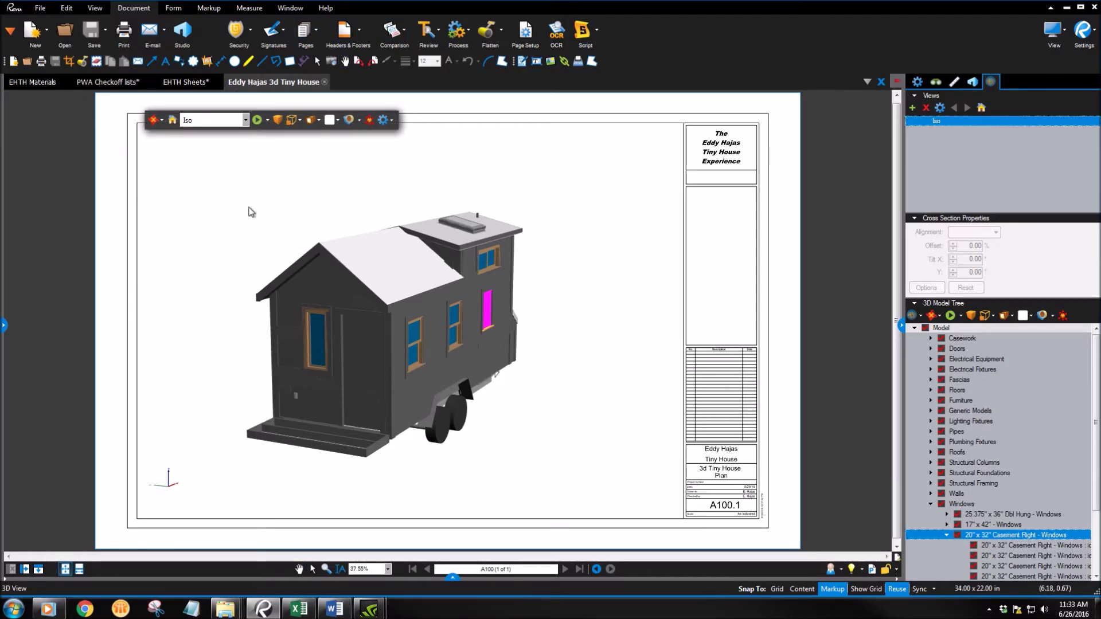
Jump to page 3, sheet A101, and zoom into the 1st Floor Plan drawn at 1" = 1'-0"
{"action": "key", "text": "v"}
{"action": "mouse_move", "coordinate": [187, 84]}
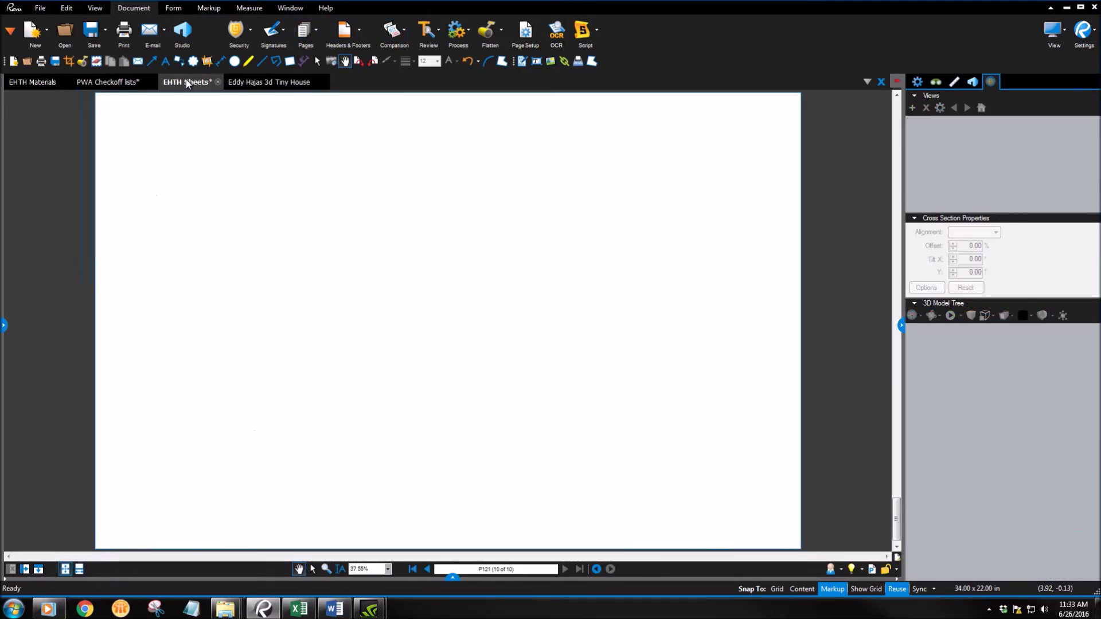
{"action": "left_click", "coordinate": [497, 569]}
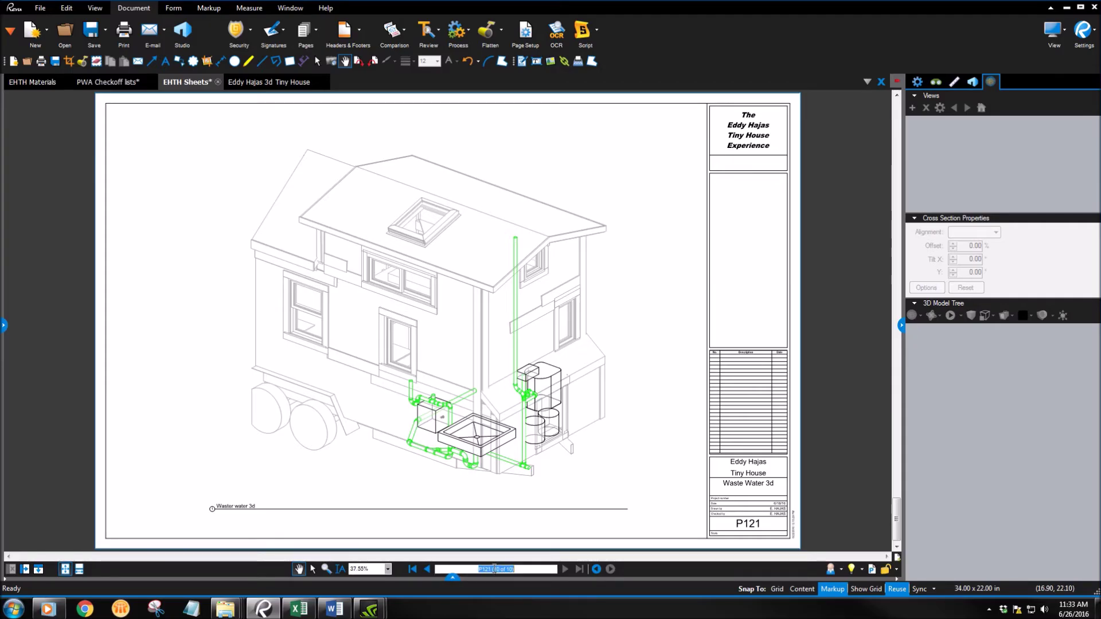
{"action": "type", "text": "3"}
{"action": "key", "text": "Return"}
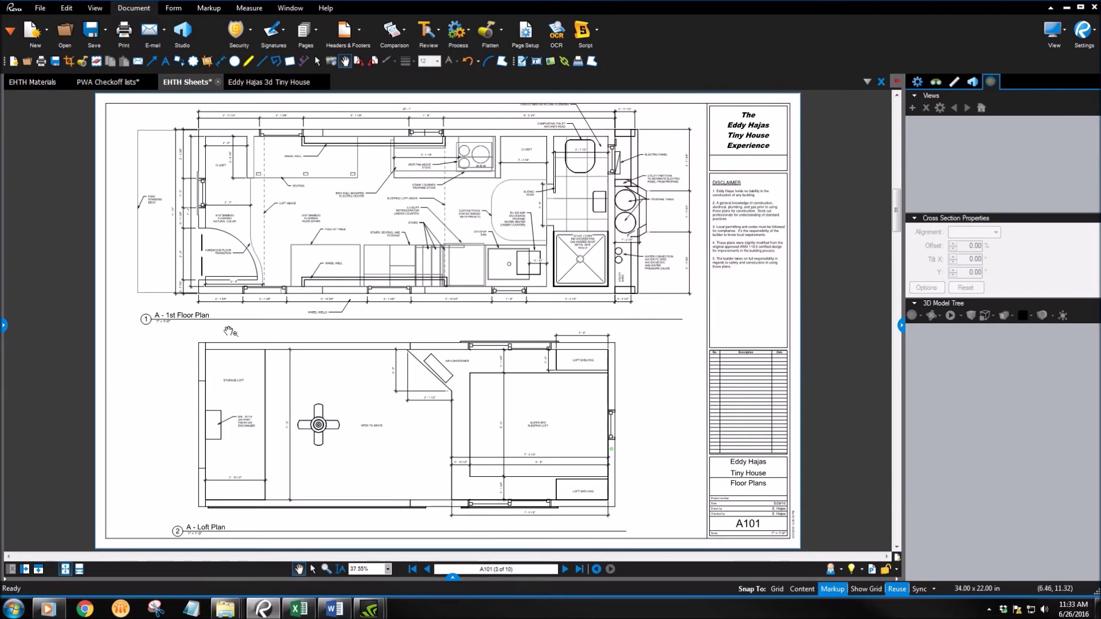
{"action": "scroll", "coordinate": [137, 382], "scroll_direction": "up", "scroll_amount": 3}
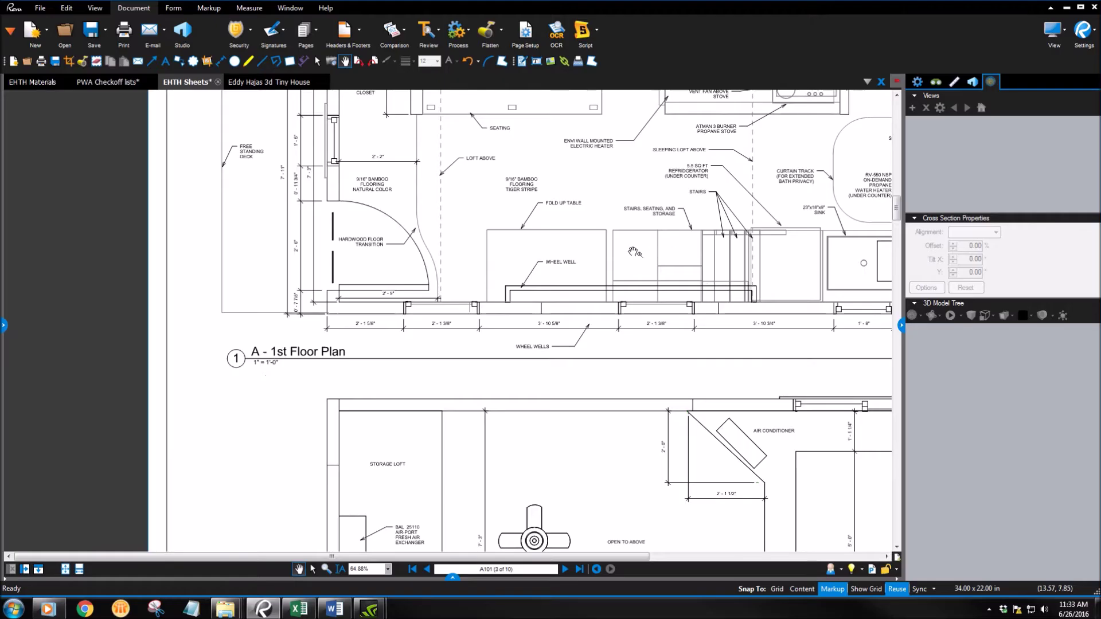
{"action": "scroll", "coordinate": [349, 487], "scroll_direction": "up", "scroll_amount": 3}
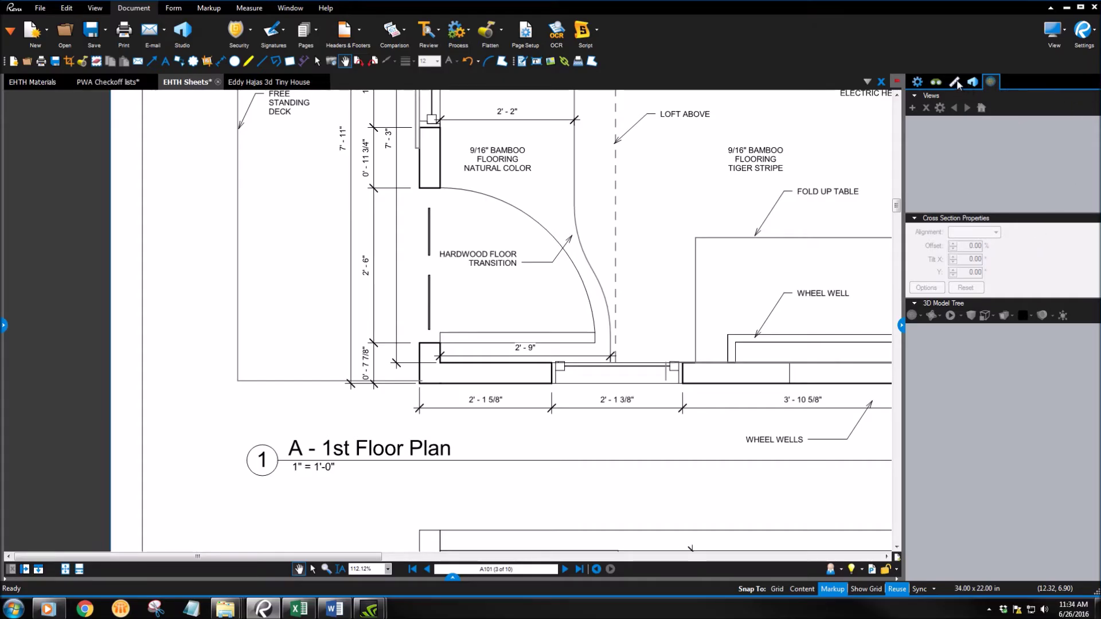
{"action": "left_click", "coordinate": [954, 82]}
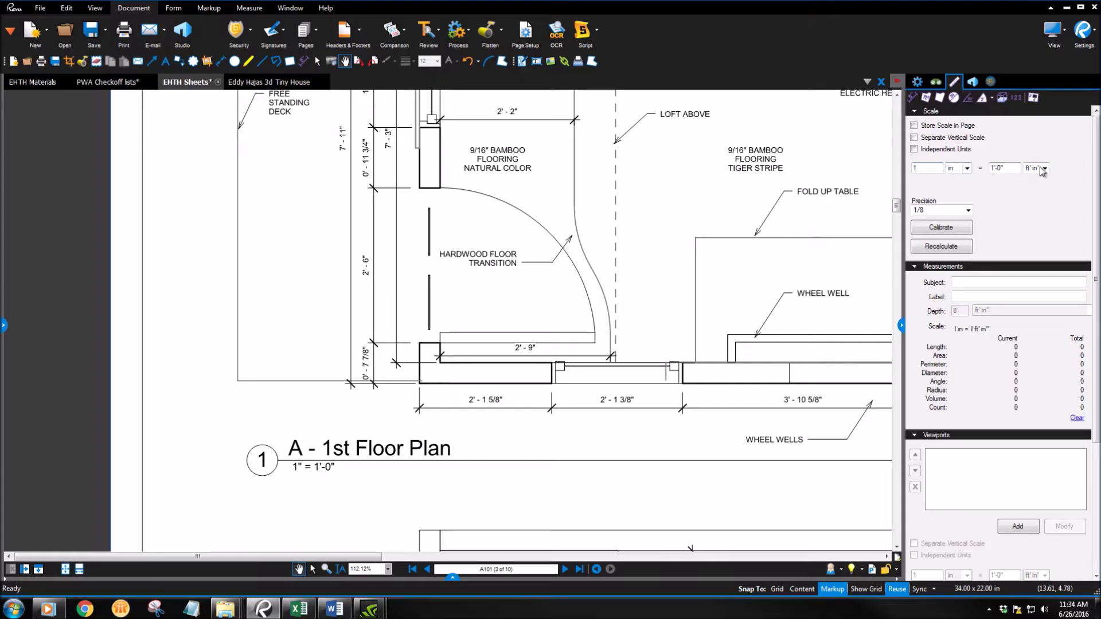
Measure the fold up table's width with the Length tool, leaving a red 3'-4" dimension
{"action": "left_click", "coordinate": [922, 170]}
{"action": "left_click", "coordinate": [913, 102]}
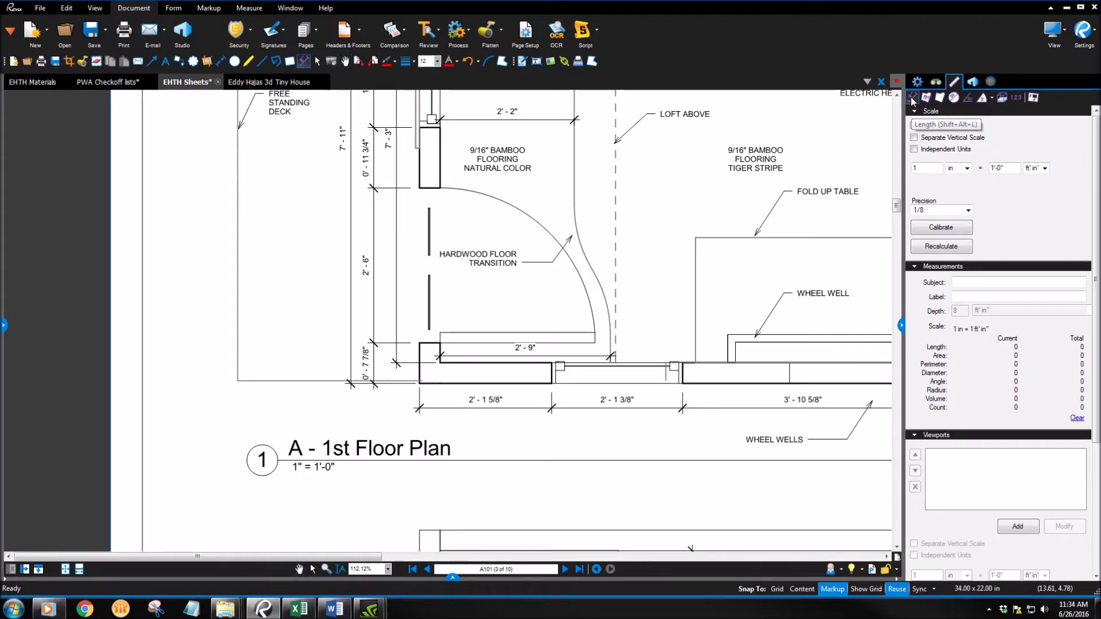
{"action": "middle_click_drag", "start_coordinate": [767, 248], "coordinate": [732, 313]}
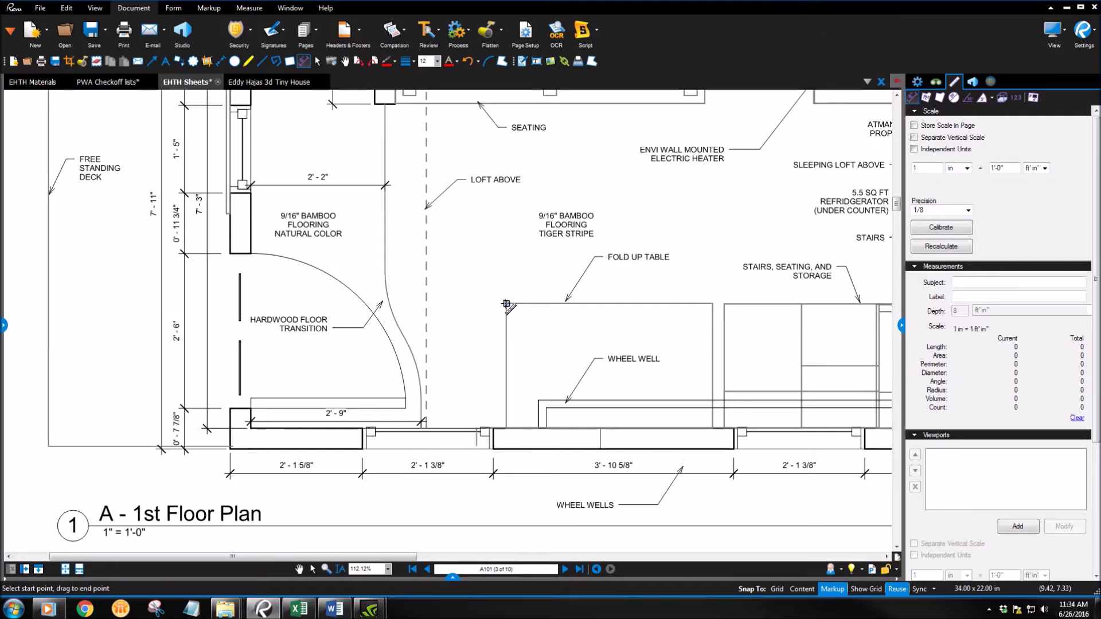
{"action": "left_click", "coordinate": [507, 305]}
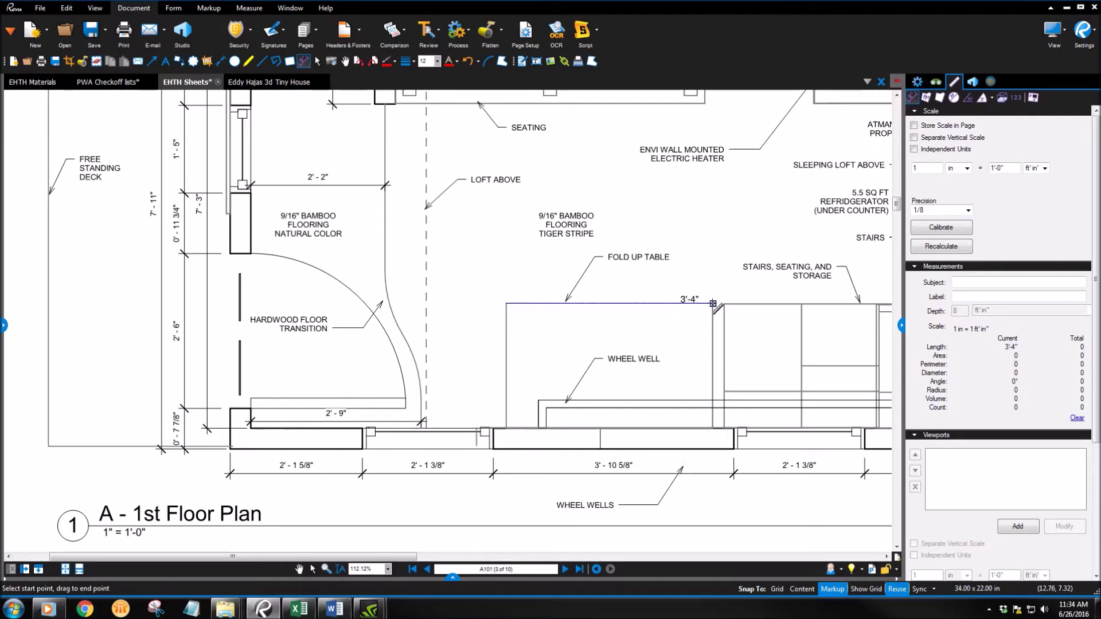
{"action": "left_click", "coordinate": [711, 305]}
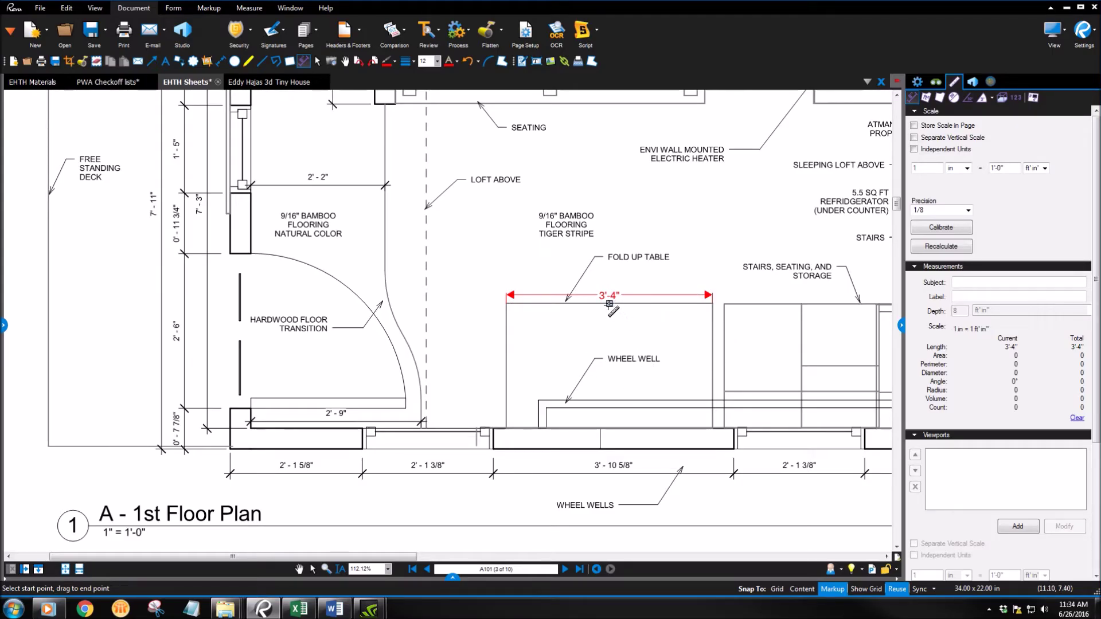
{"action": "key", "text": "Escape"}
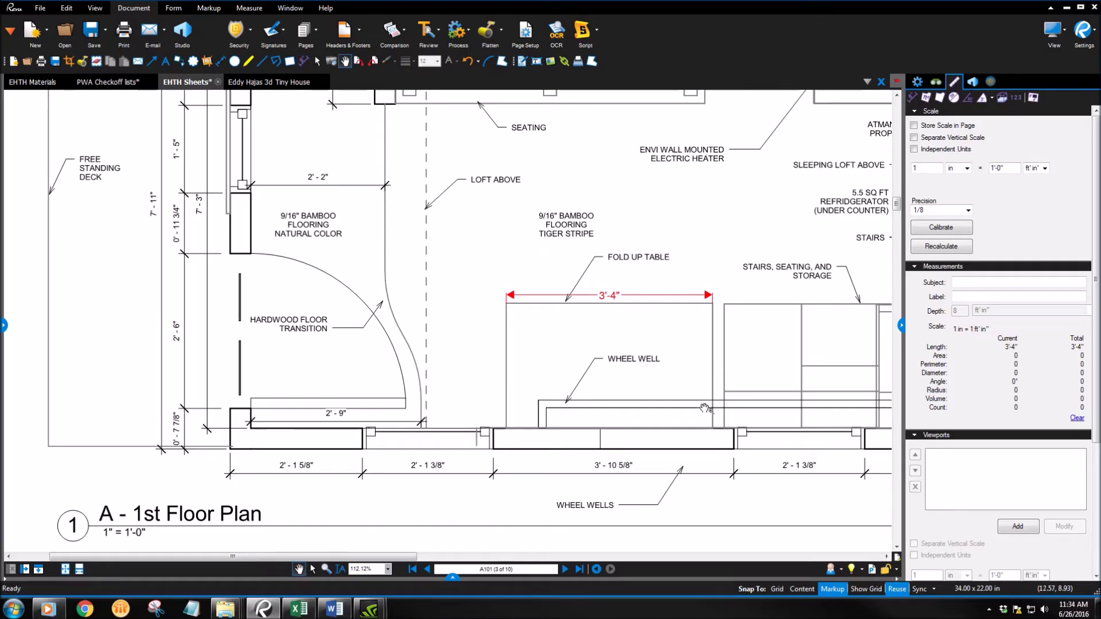
{"action": "scroll", "coordinate": [688, 349], "scroll_direction": "down", "scroll_amount": 5}
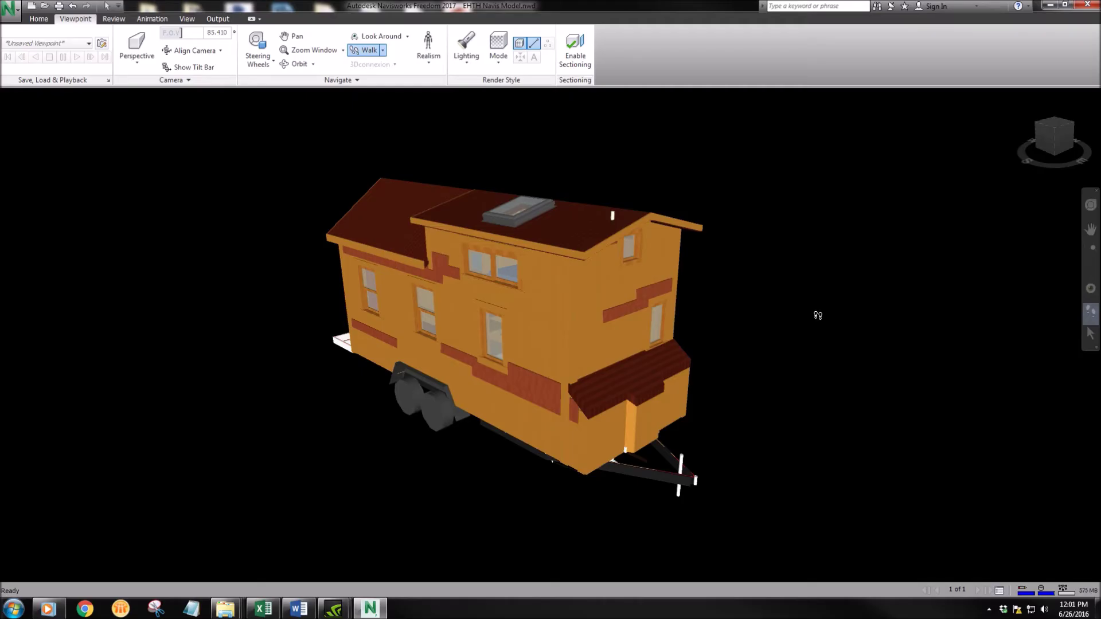
Set Linear Units under Interface > Display Units to Feet and Inches Fractions and apply
{"action": "left_click", "coordinate": [13, 17]}
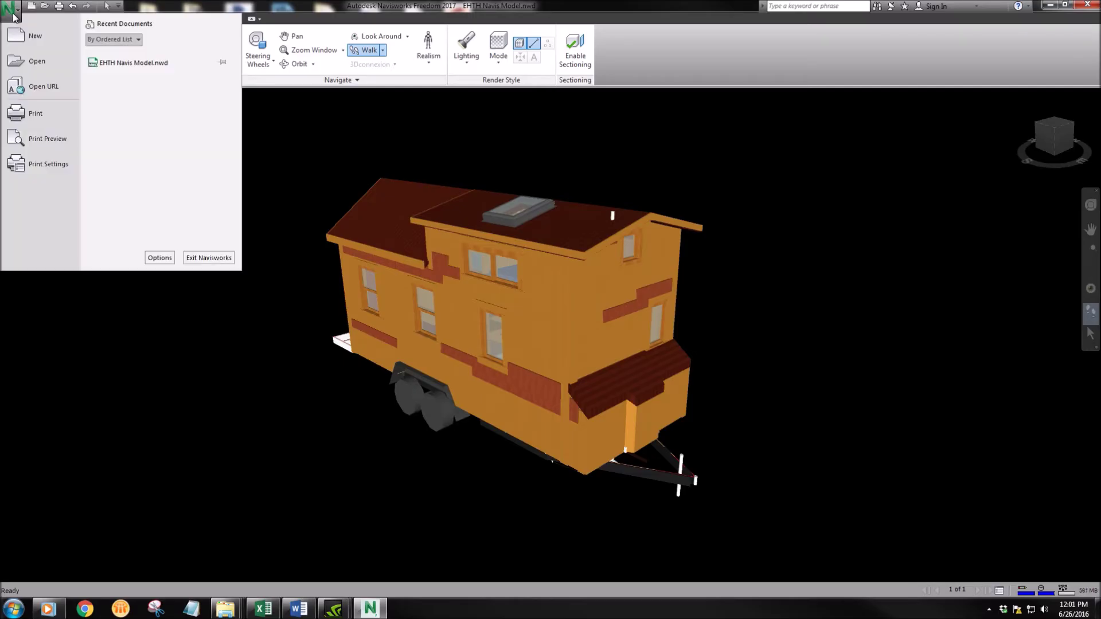
{"action": "left_click", "coordinate": [164, 259]}
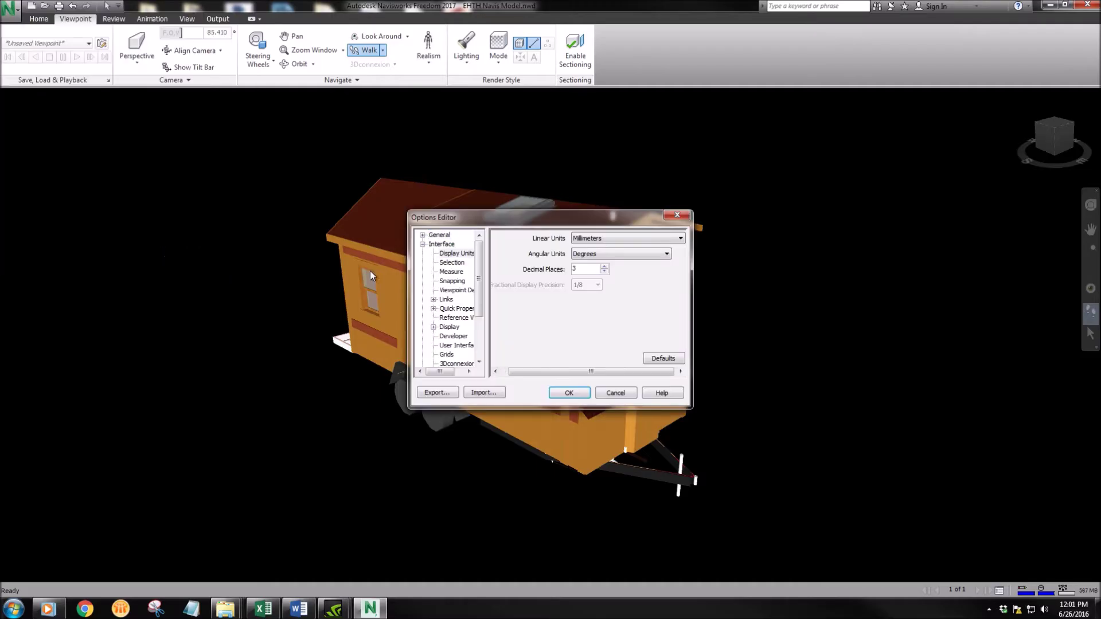
{"action": "left_click", "coordinate": [459, 253]}
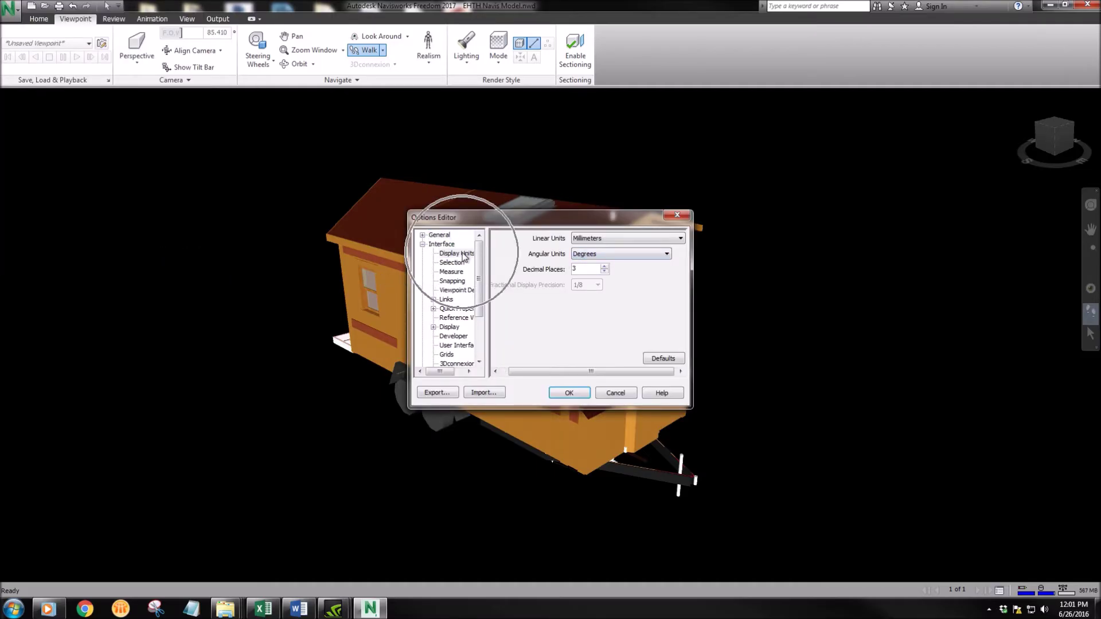
{"action": "left_click", "coordinate": [617, 237]}
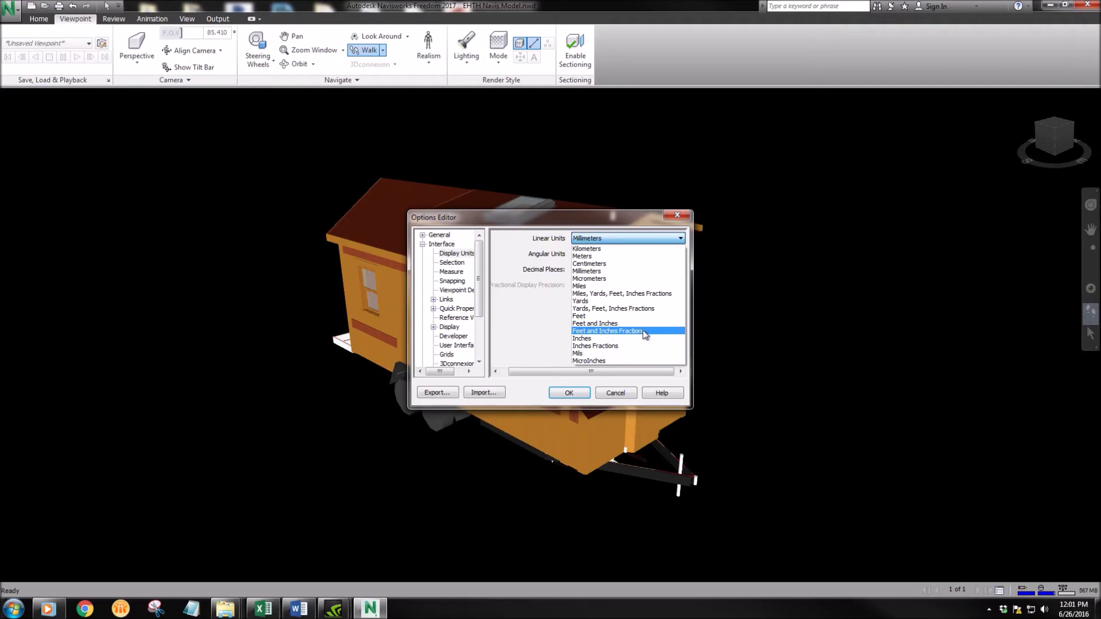
{"action": "left_click", "coordinate": [624, 331]}
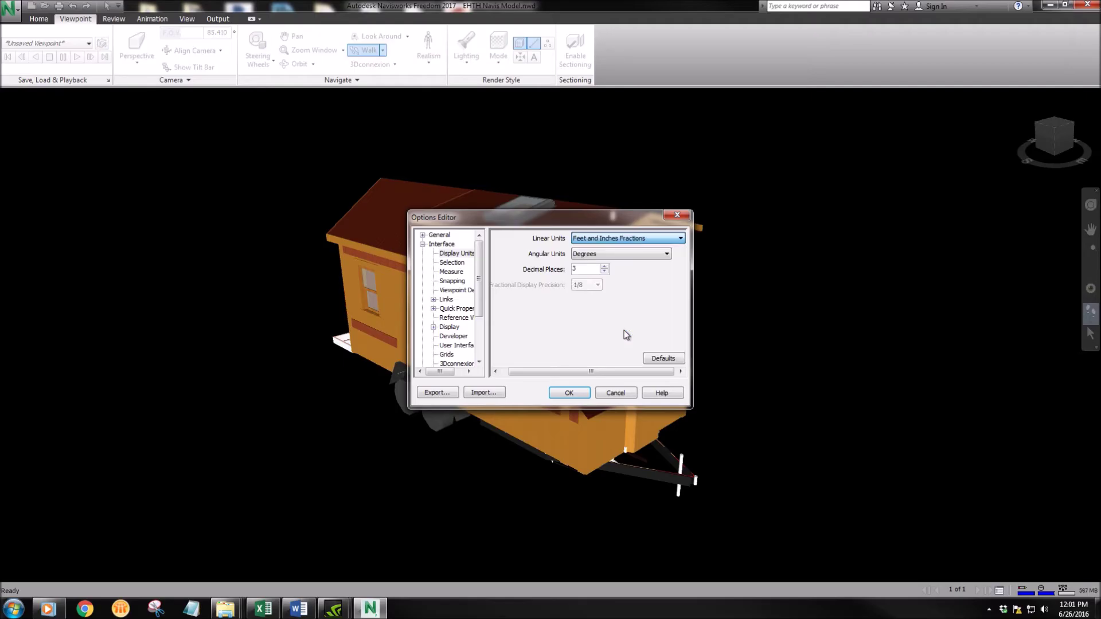
{"action": "left_click", "coordinate": [622, 239]}
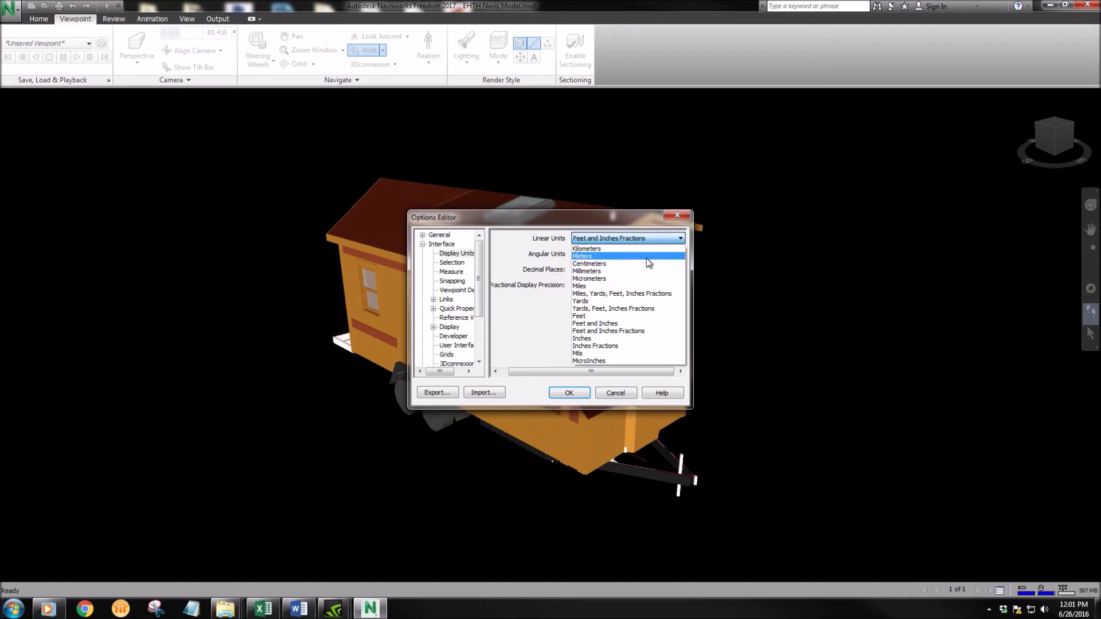
{"action": "left_click", "coordinate": [683, 213]}
{"action": "left_click", "coordinate": [568, 393]}
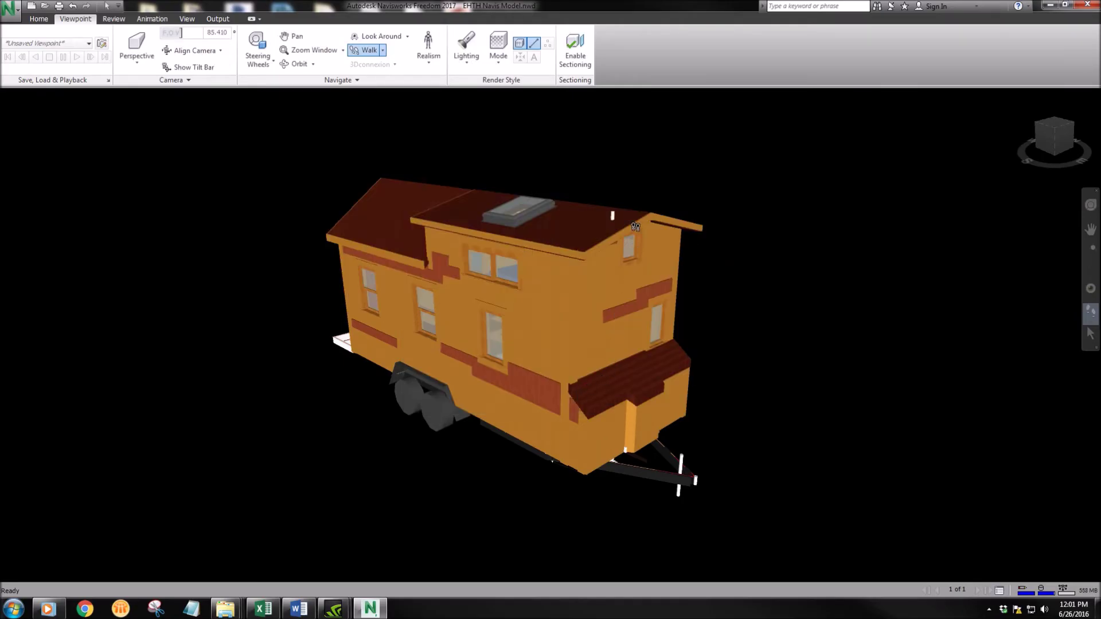
{"action": "left_click", "coordinate": [185, 20]}
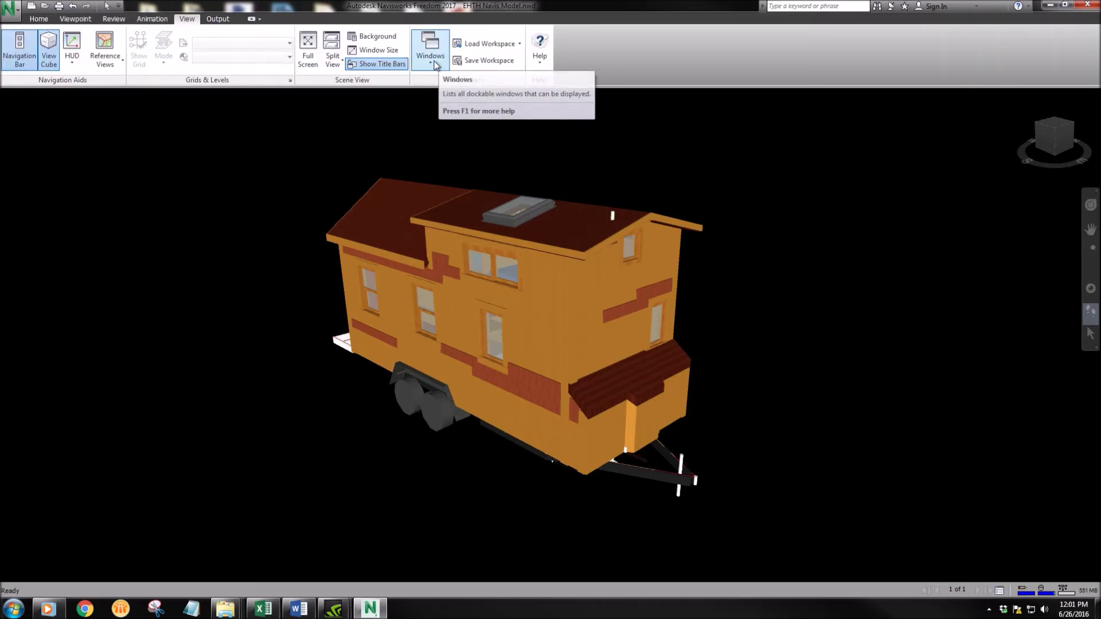
{"action": "left_click", "coordinate": [441, 65]}
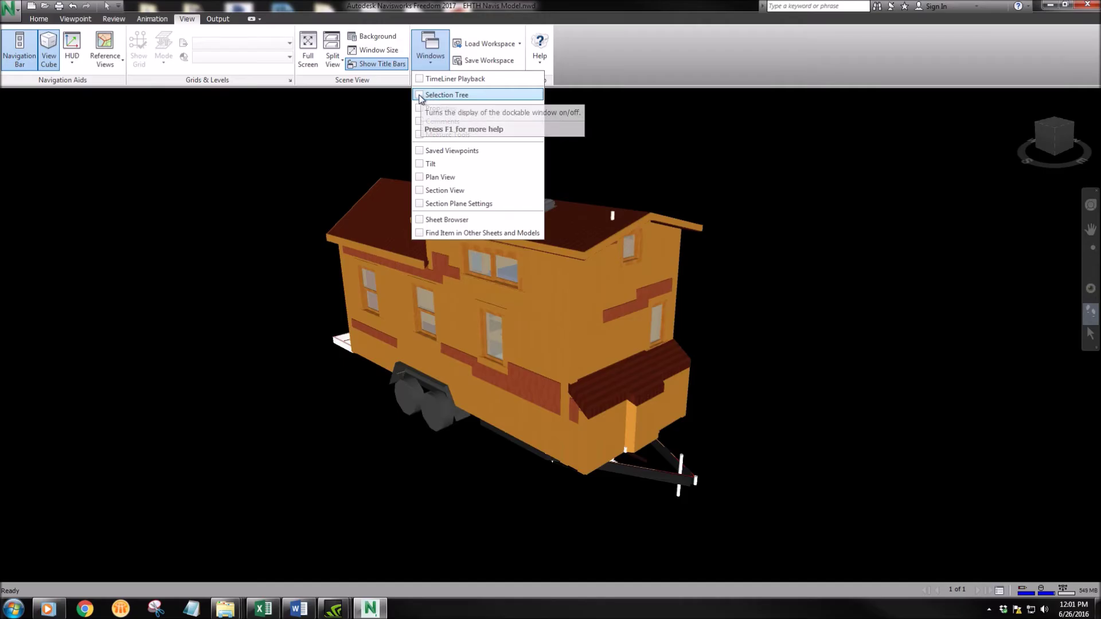
{"action": "left_click", "coordinate": [423, 95]}
{"action": "left_click", "coordinate": [437, 66]}
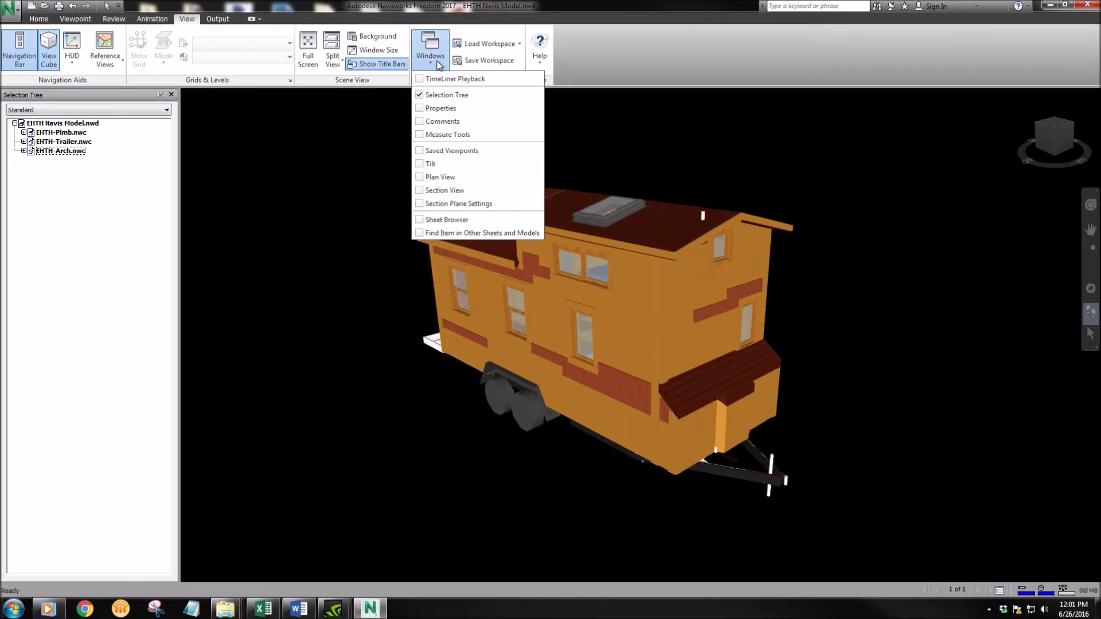
{"action": "left_click", "coordinate": [428, 150]}
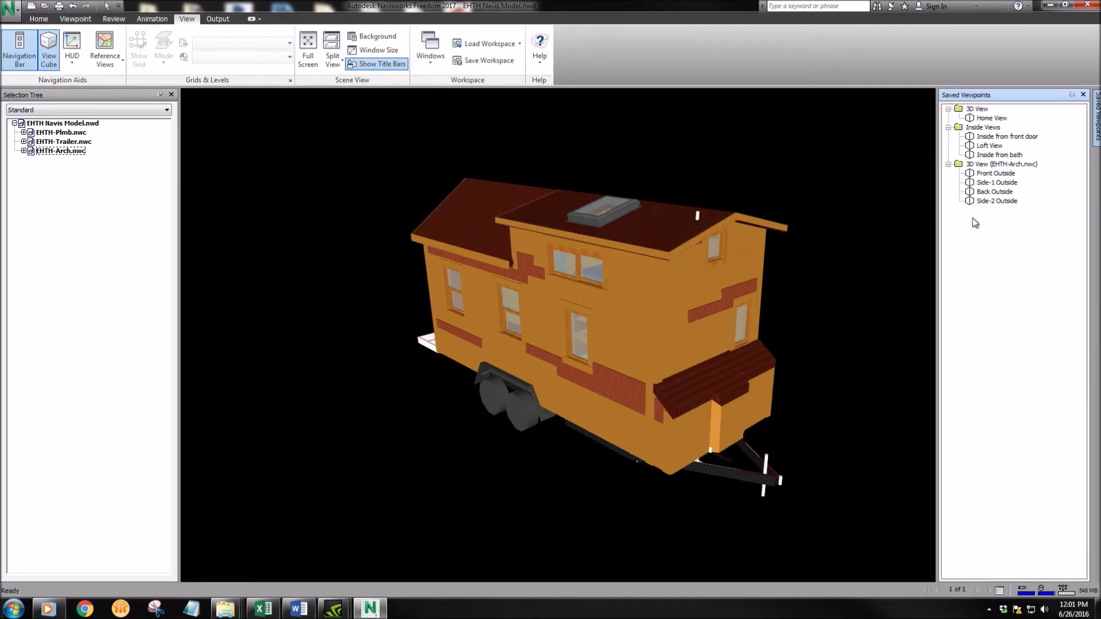
{"action": "left_click", "coordinate": [1070, 95]}
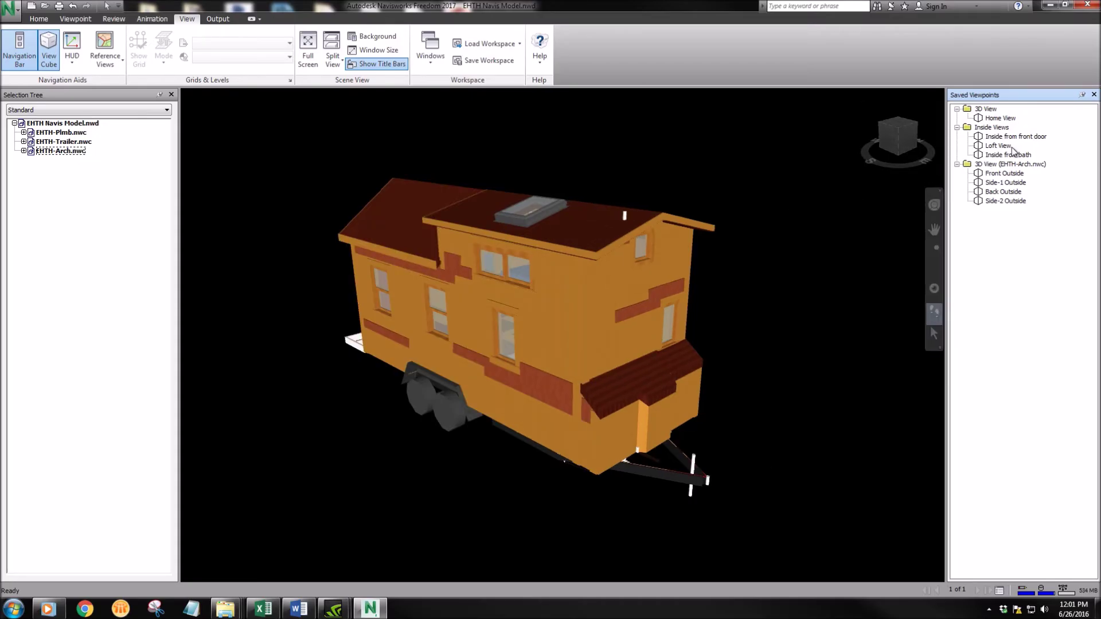
{"action": "left_click", "coordinate": [1083, 95]}
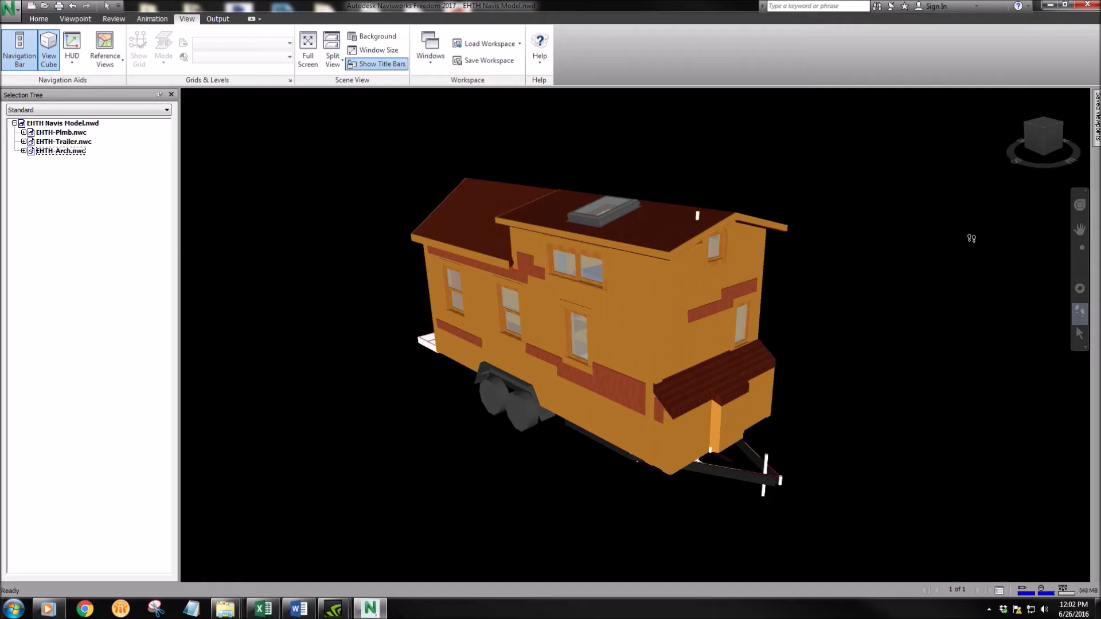
{"action": "mouse_move", "coordinate": [1096, 115]}
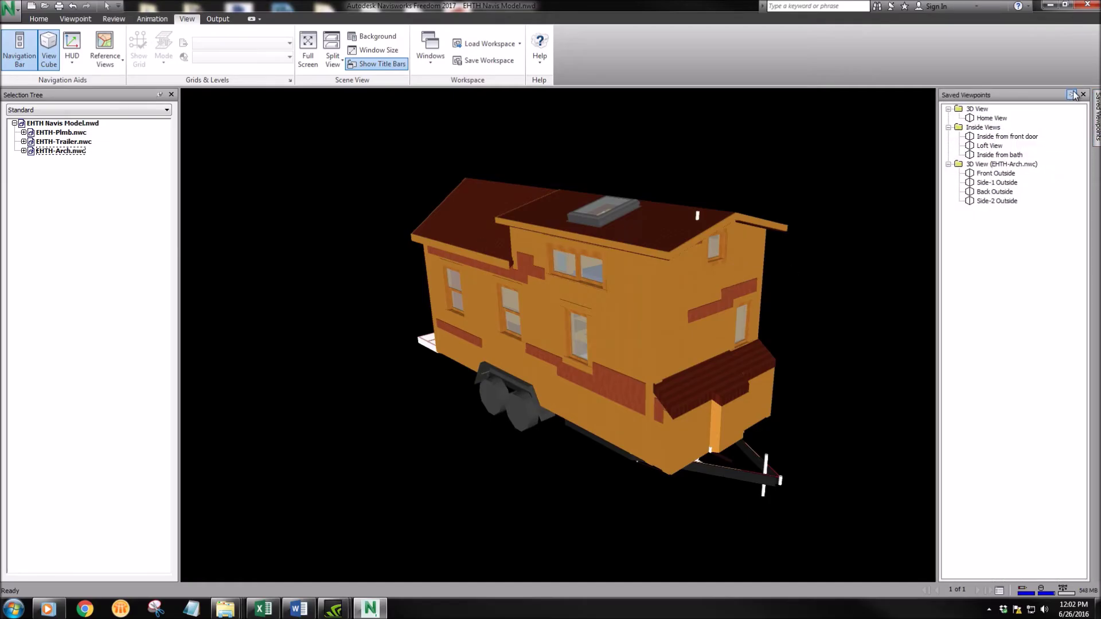
{"action": "left_click", "coordinate": [1072, 94]}
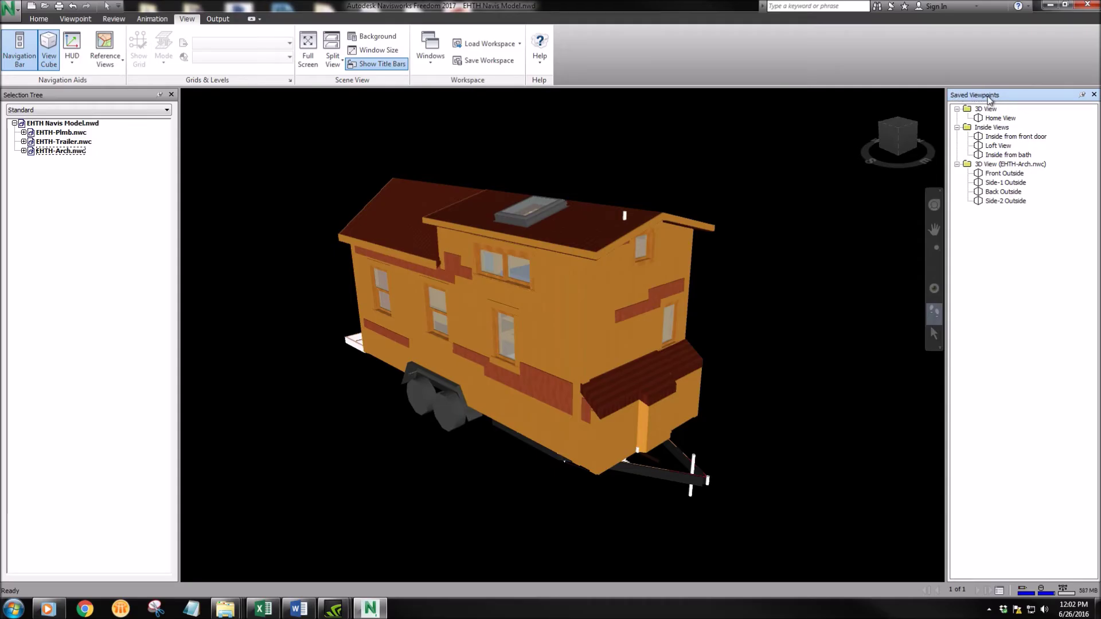
{"action": "left_click", "coordinate": [1004, 175]}
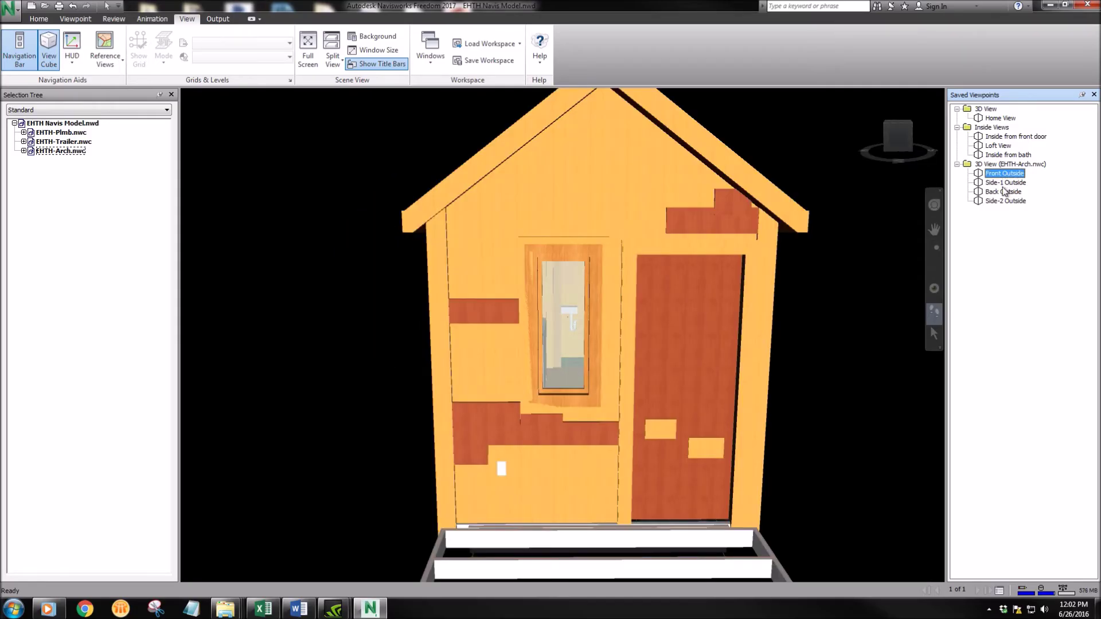
{"action": "left_click", "coordinate": [1005, 185]}
{"action": "left_click", "coordinate": [1008, 193]}
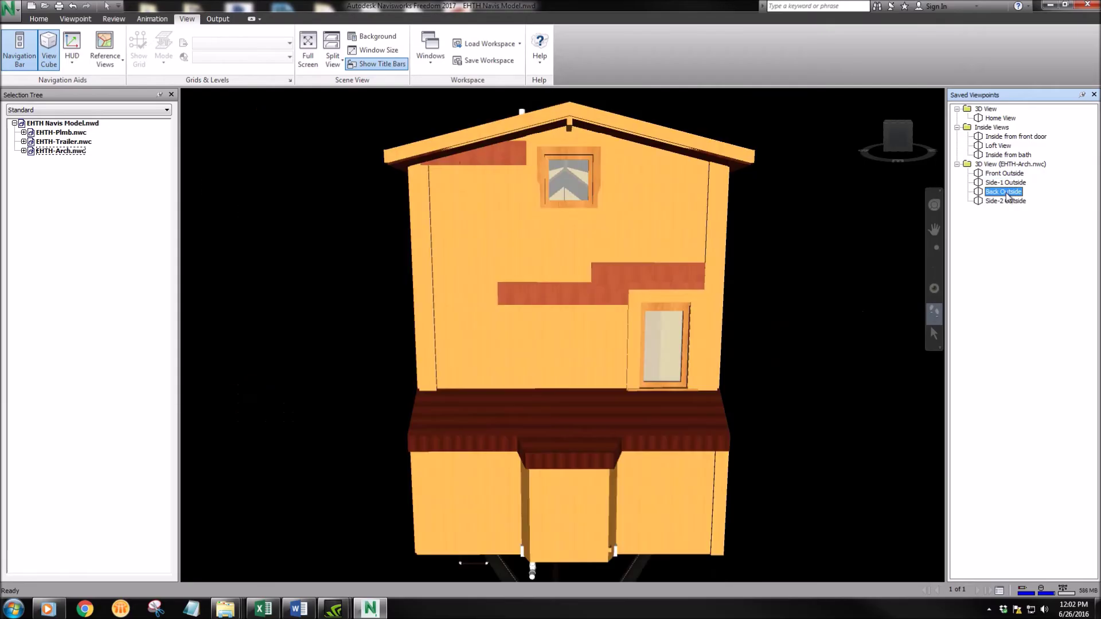
{"action": "left_click", "coordinate": [1008, 202]}
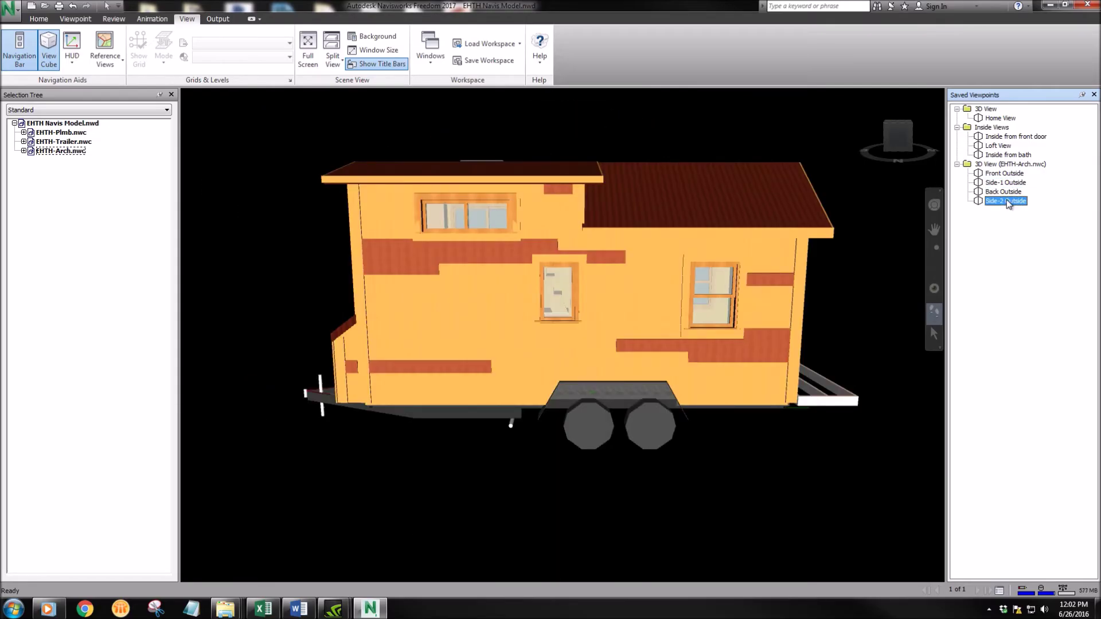
{"action": "left_click", "coordinate": [1000, 137]}
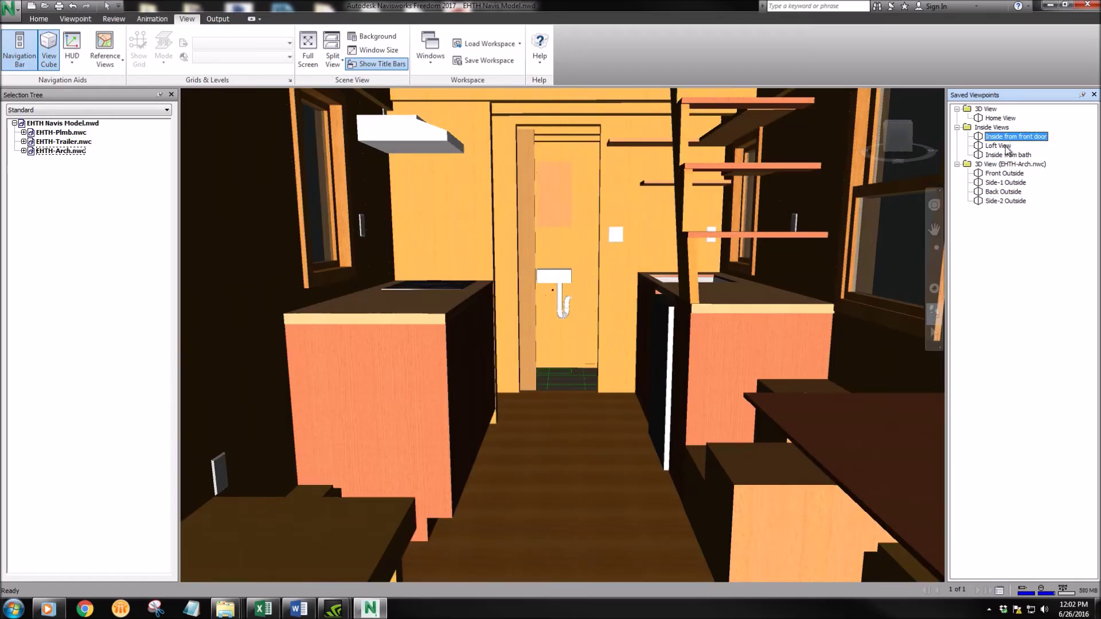
{"action": "left_click", "coordinate": [1003, 147]}
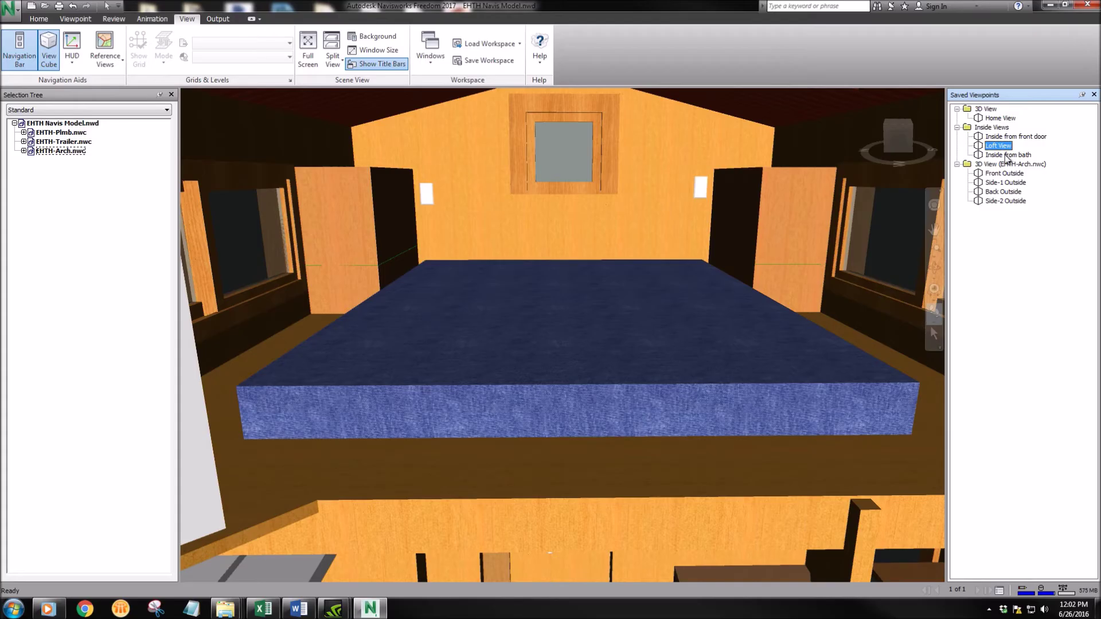
{"action": "left_click", "coordinate": [1007, 156]}
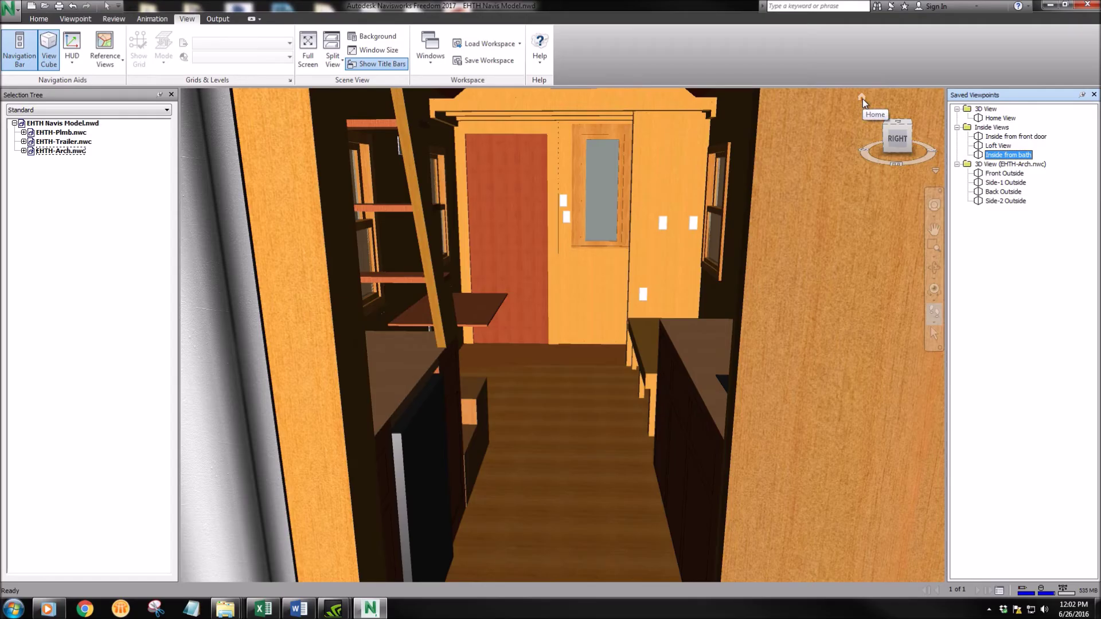
{"action": "left_click", "coordinate": [862, 99]}
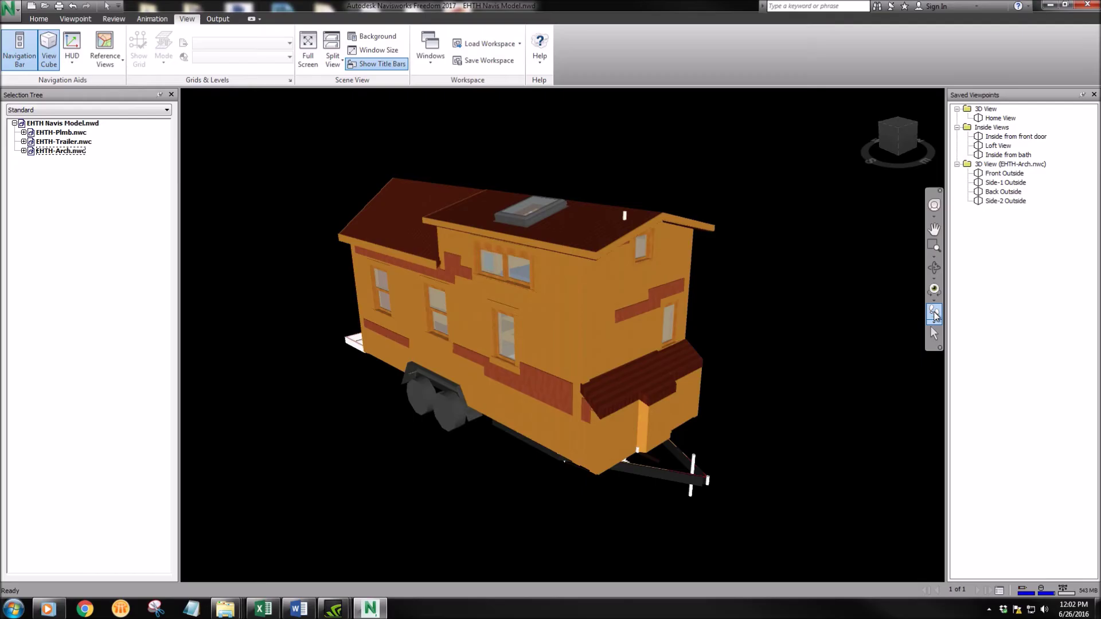
Switch to the Walk tool and walk forward, back and turn around outside the tiny house
{"action": "left_click", "coordinate": [936, 316]}
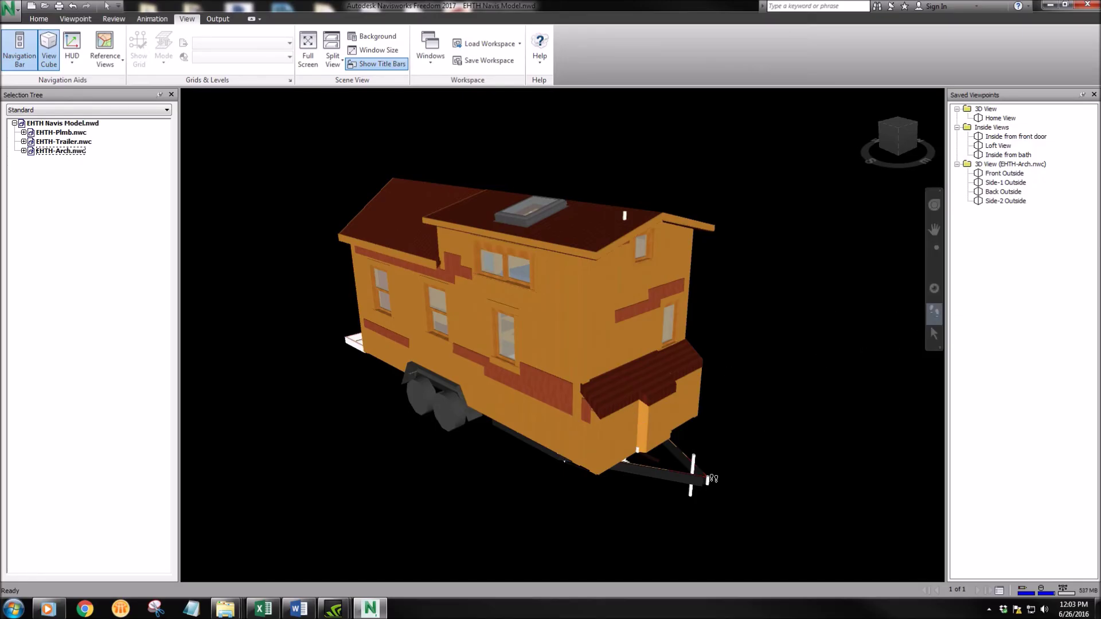
{"action": "left_click_drag", "start_coordinate": [746, 515], "coordinate": [718, 229]}
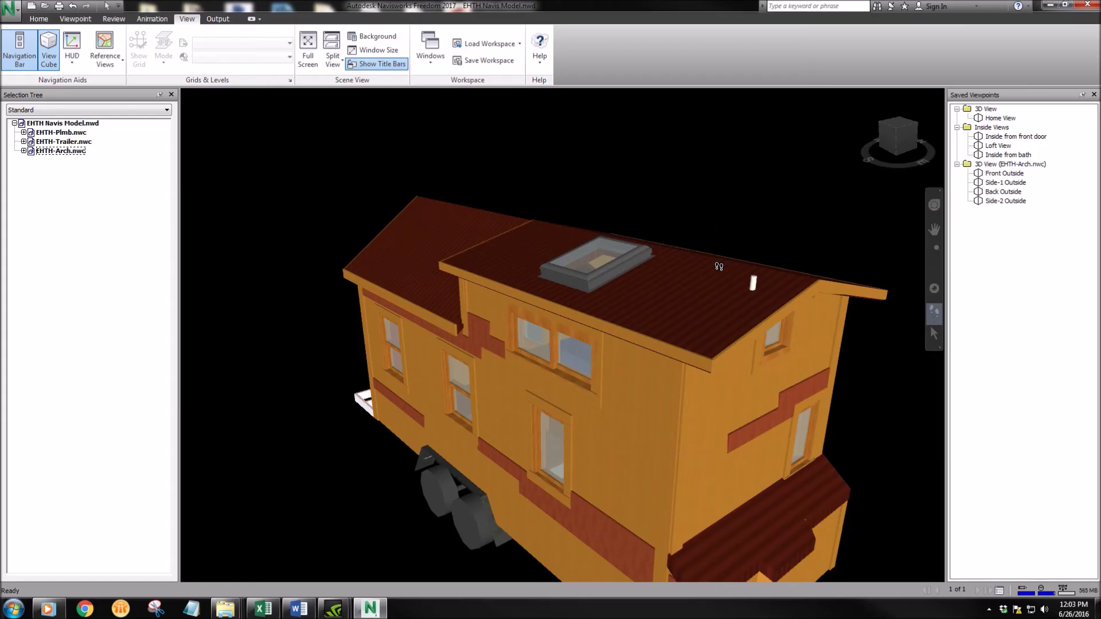
{"action": "left_click_drag", "start_coordinate": [747, 143], "coordinate": [760, 463]}
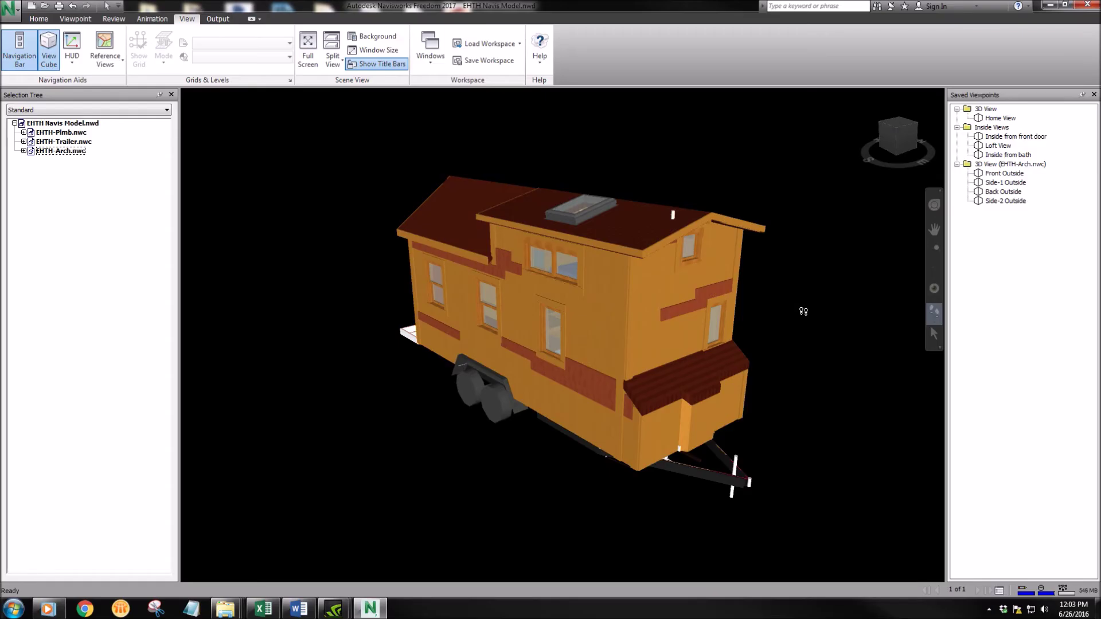
{"action": "left_click_drag", "start_coordinate": [795, 311], "coordinate": [656, 316]}
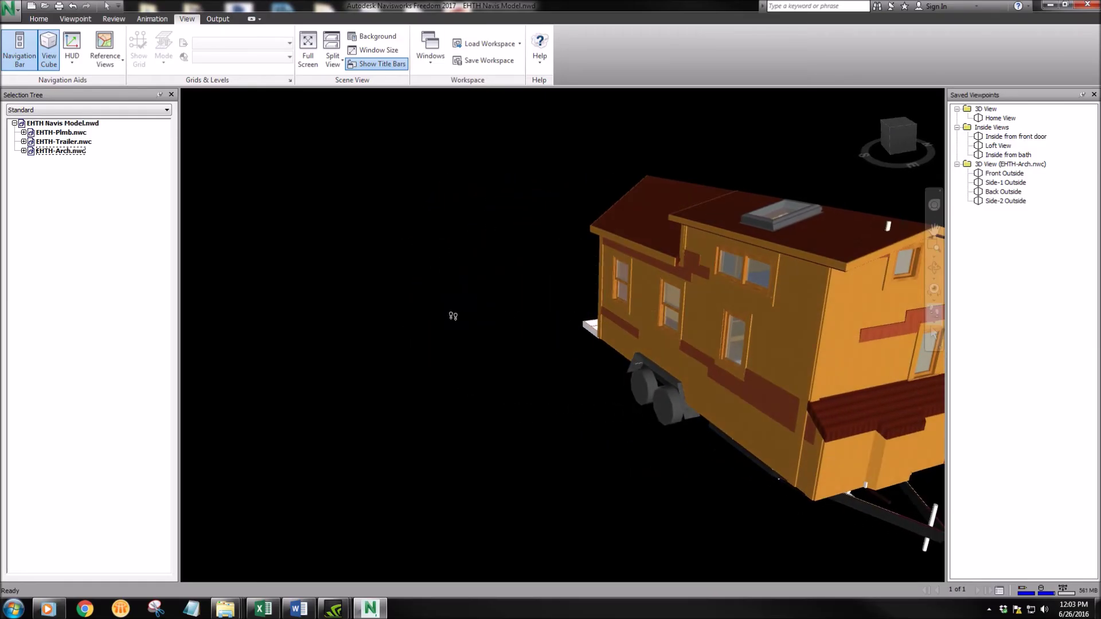
{"action": "left_click_drag", "start_coordinate": [453, 316], "coordinate": [652, 308]}
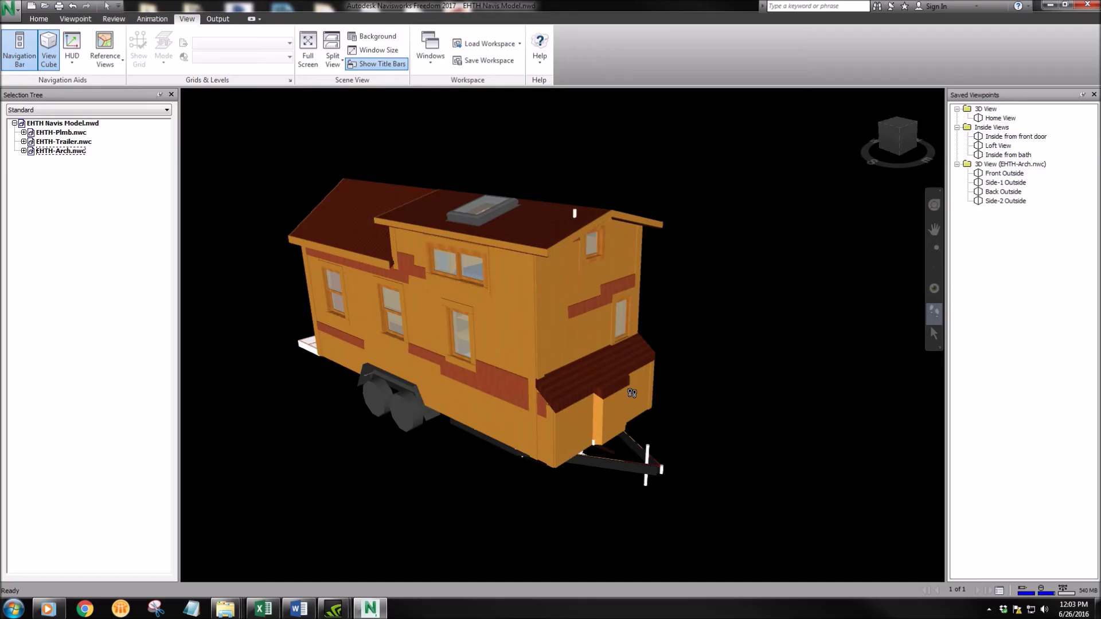
{"action": "scroll", "coordinate": [631, 390], "scroll_direction": "down", "scroll_amount": 5}
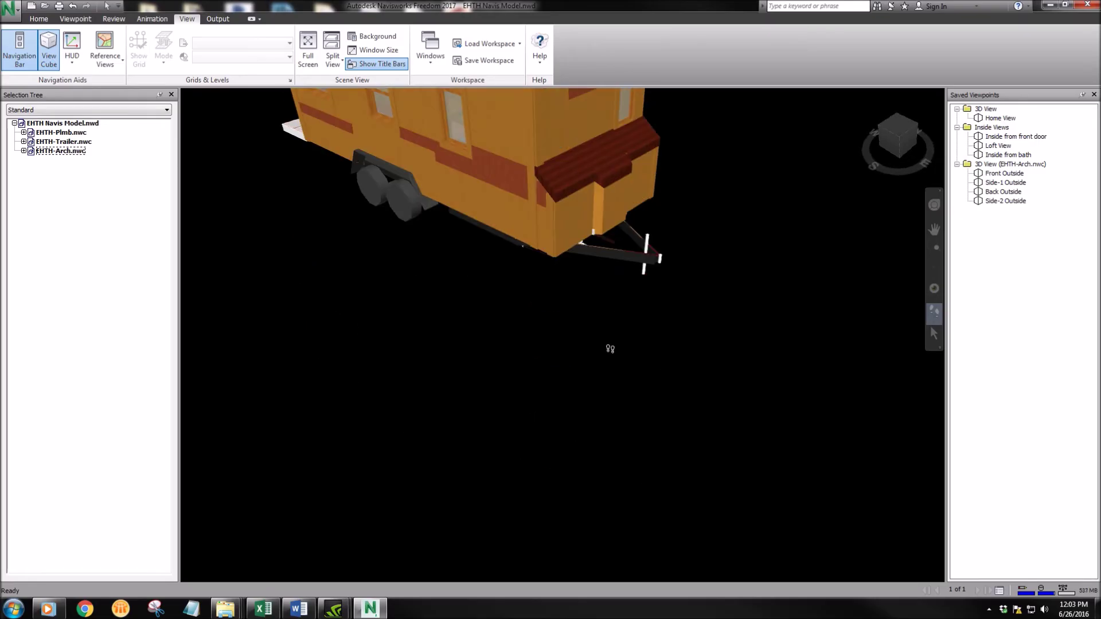
{"action": "scroll", "coordinate": [607, 332], "scroll_direction": "up", "scroll_amount": 6}
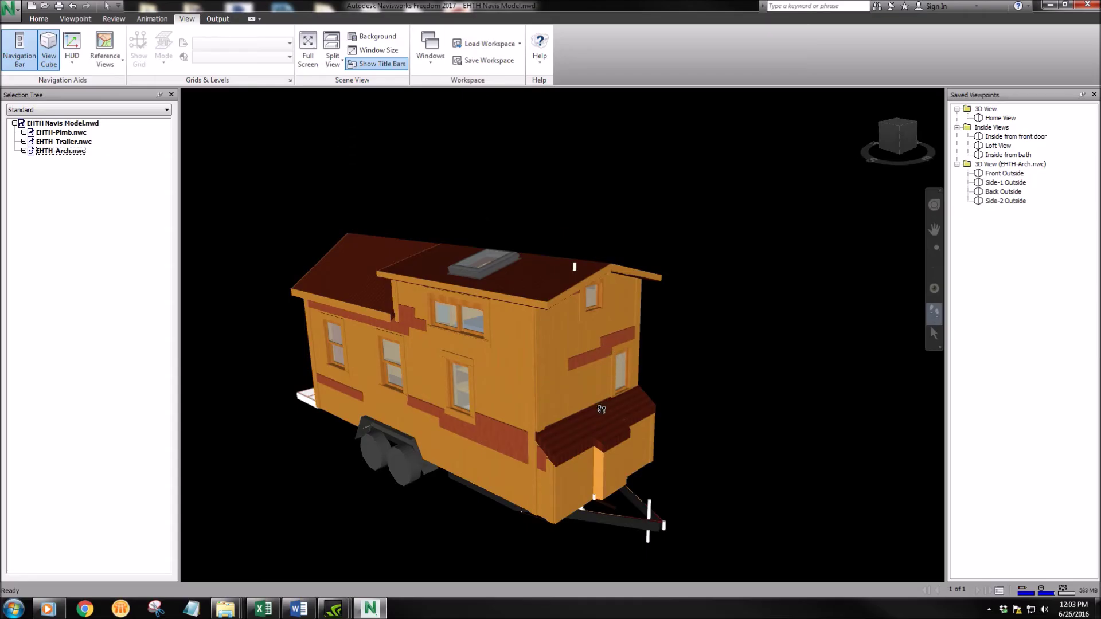
{"action": "scroll", "coordinate": [562, 214], "scroll_direction": "up", "scroll_amount": 3}
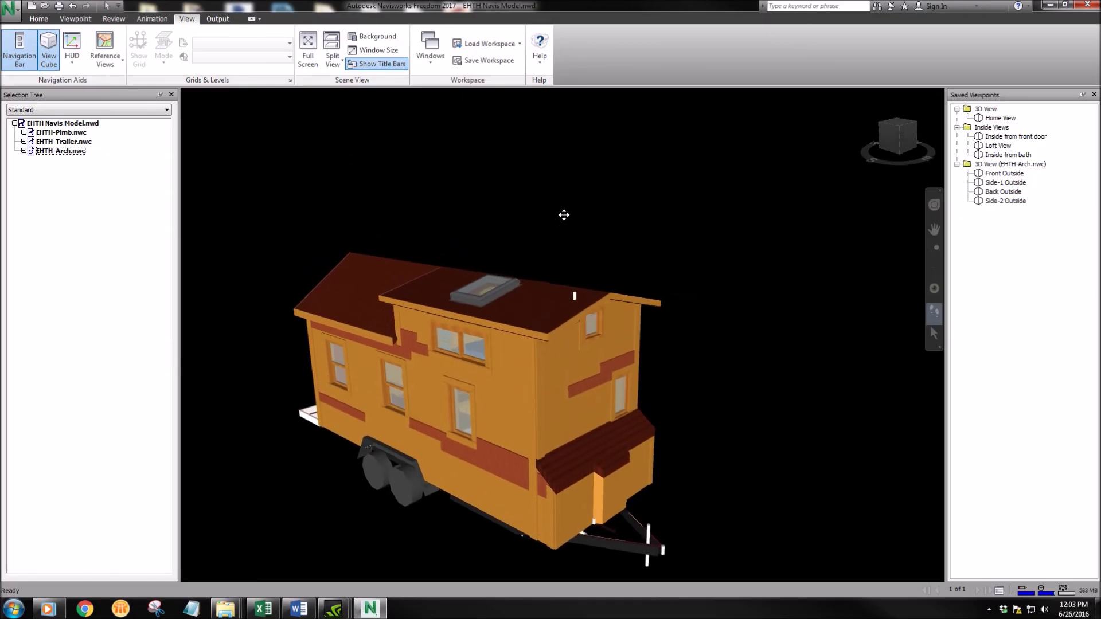
{"action": "scroll", "coordinate": [562, 163], "scroll_direction": "up", "scroll_amount": 3}
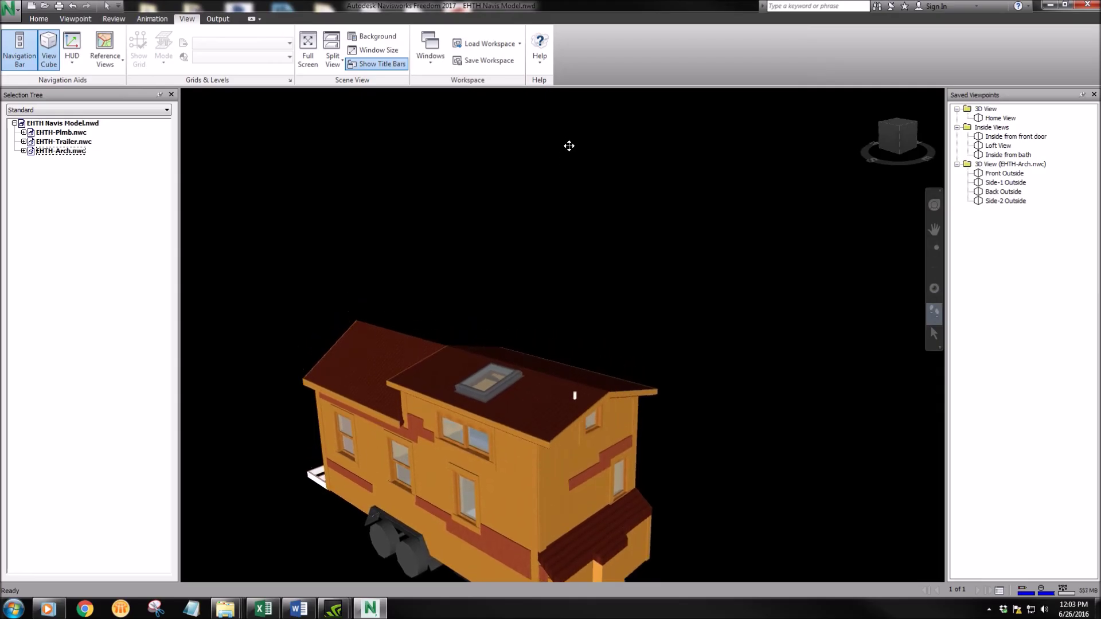
{"action": "scroll", "coordinate": [566, 200], "scroll_direction": "down", "scroll_amount": 5}
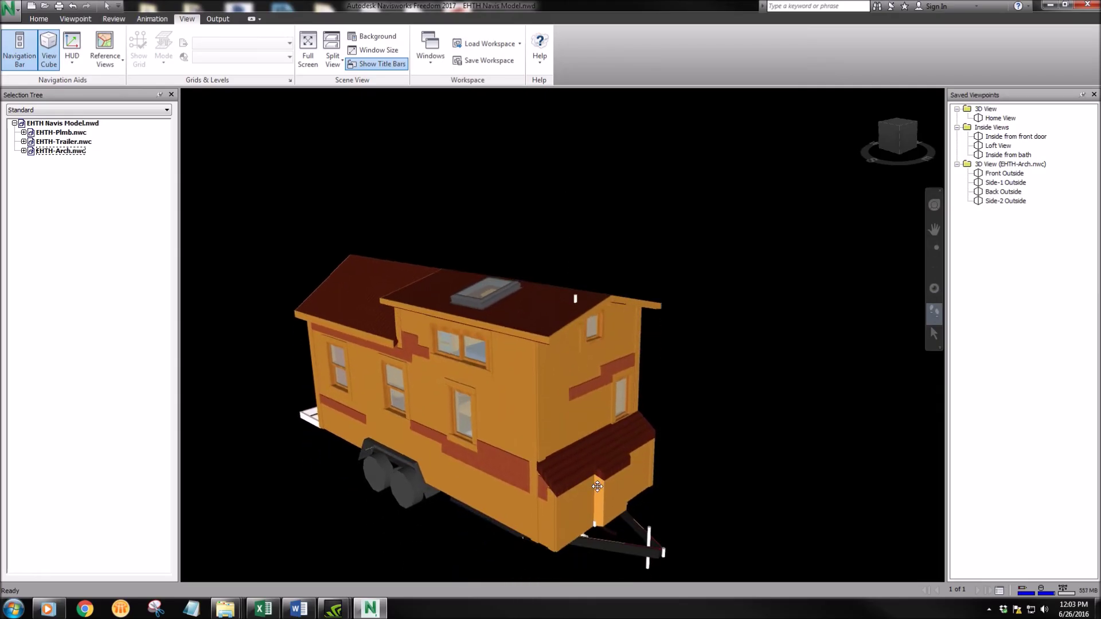
{"action": "scroll", "coordinate": [605, 496], "scroll_direction": "down", "scroll_amount": 3}
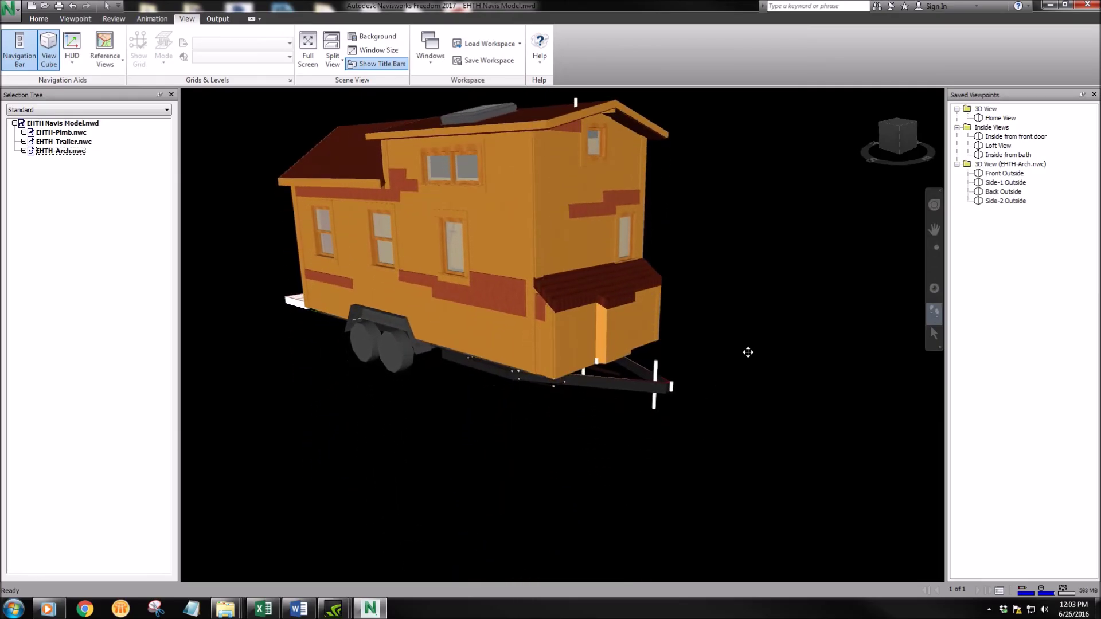
Walk into the kitchen and tilt up toward the bathroom sink and loft mattress
{"action": "left_click_drag", "start_coordinate": [701, 352], "coordinate": [703, 309]}
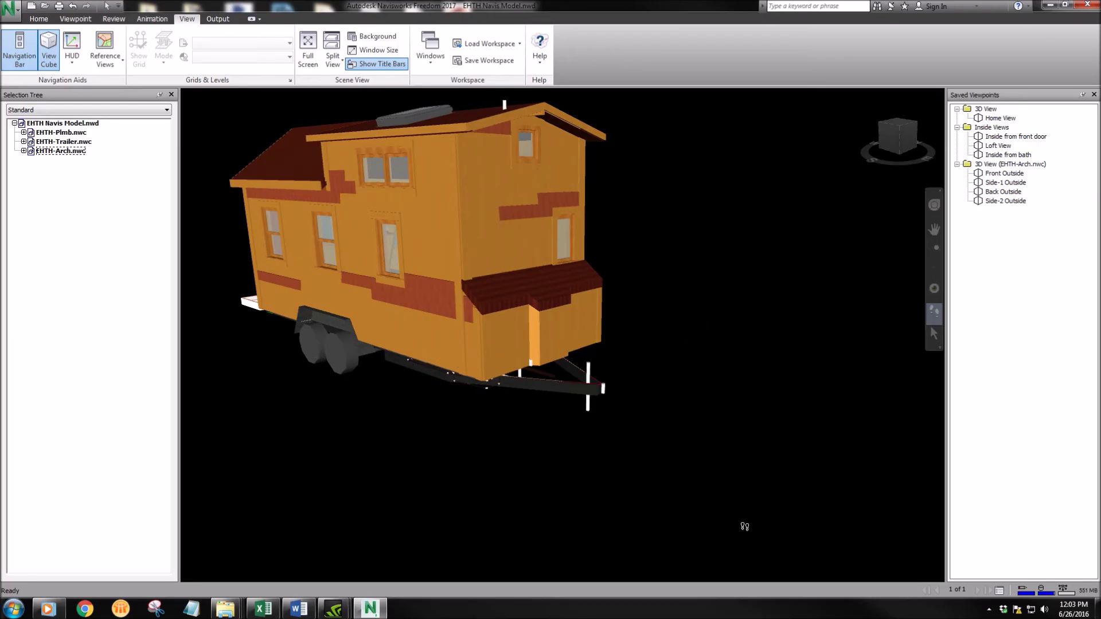
{"action": "left_click_drag", "start_coordinate": [744, 527], "coordinate": [750, 339]}
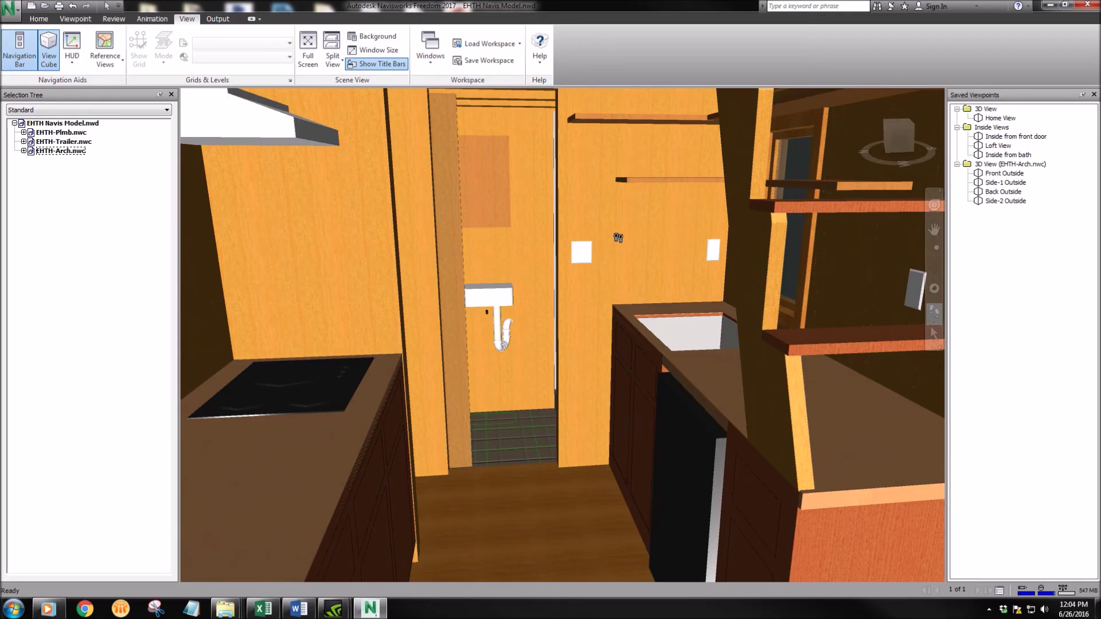
{"action": "scroll", "coordinate": [515, 273], "scroll_direction": "up", "scroll_amount": 5}
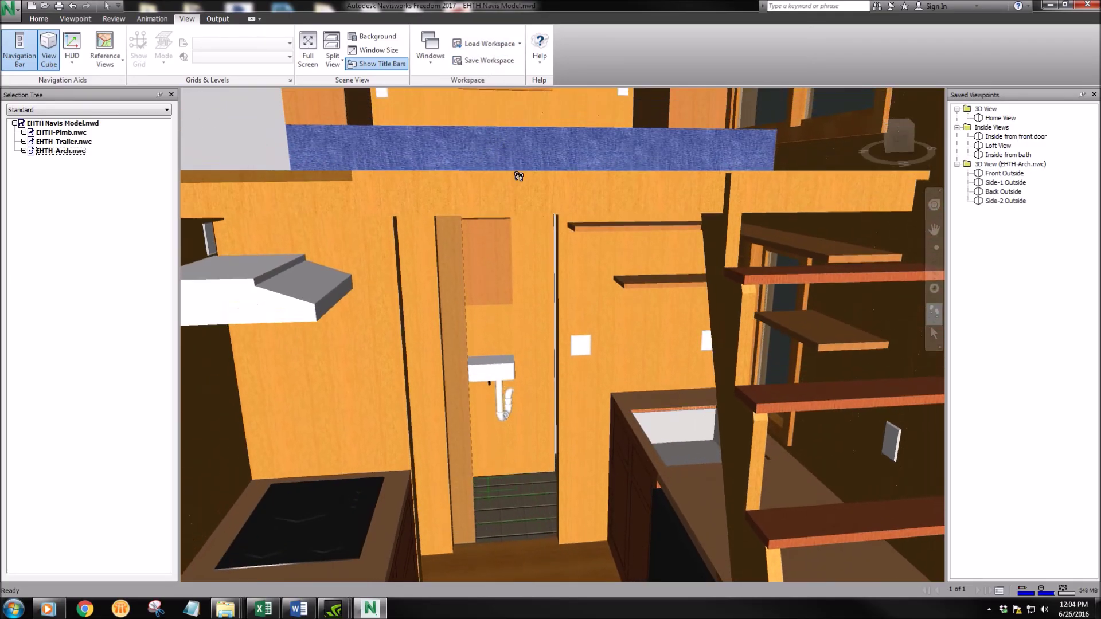
{"action": "scroll", "coordinate": [518, 176], "scroll_direction": "up", "scroll_amount": 5}
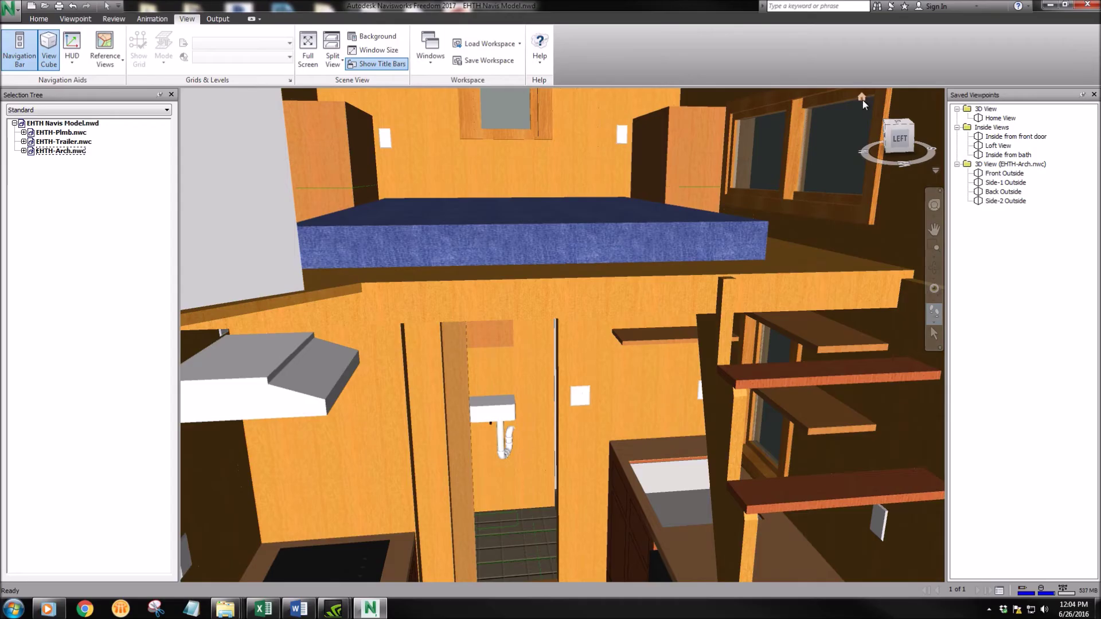
Return home, hide EHTH-Trailer.nwc to expose the floor framing and drain pipes, then switch to Select
{"action": "left_click", "coordinate": [862, 95]}
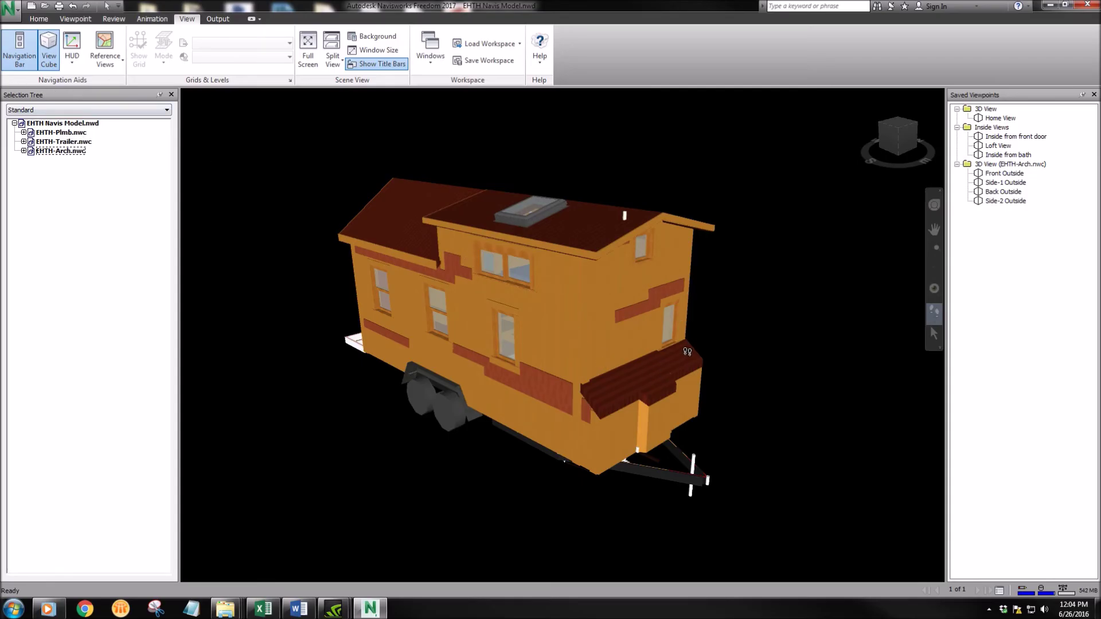
{"action": "left_click", "coordinate": [69, 142]}
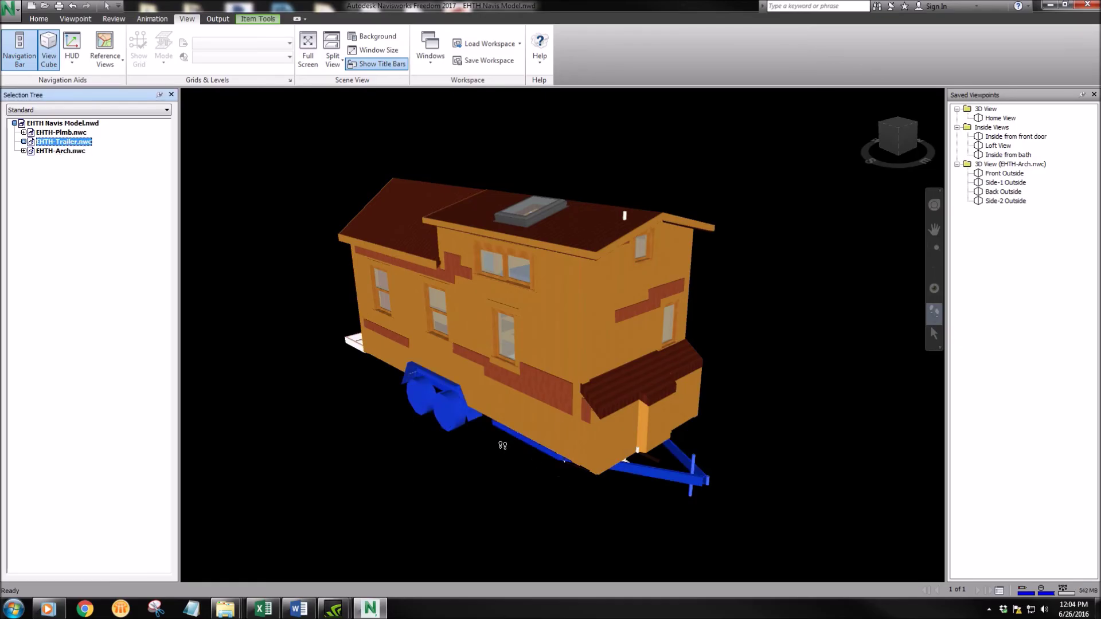
{"action": "left_click_drag", "start_coordinate": [572, 387], "coordinate": [431, 133]}
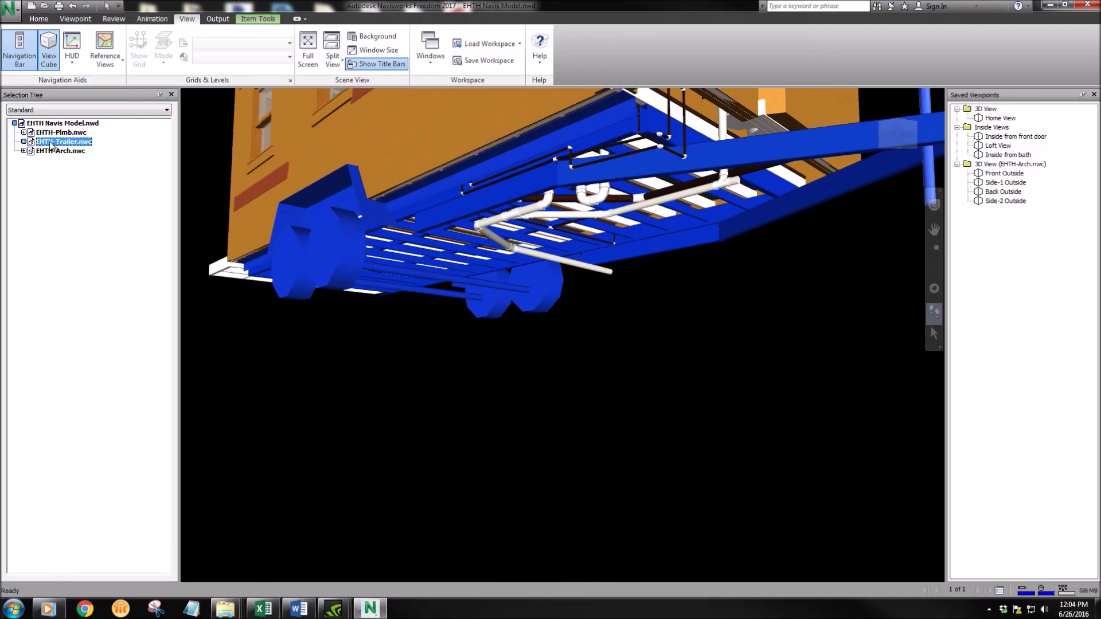
{"action": "right_click", "coordinate": [81, 149]}
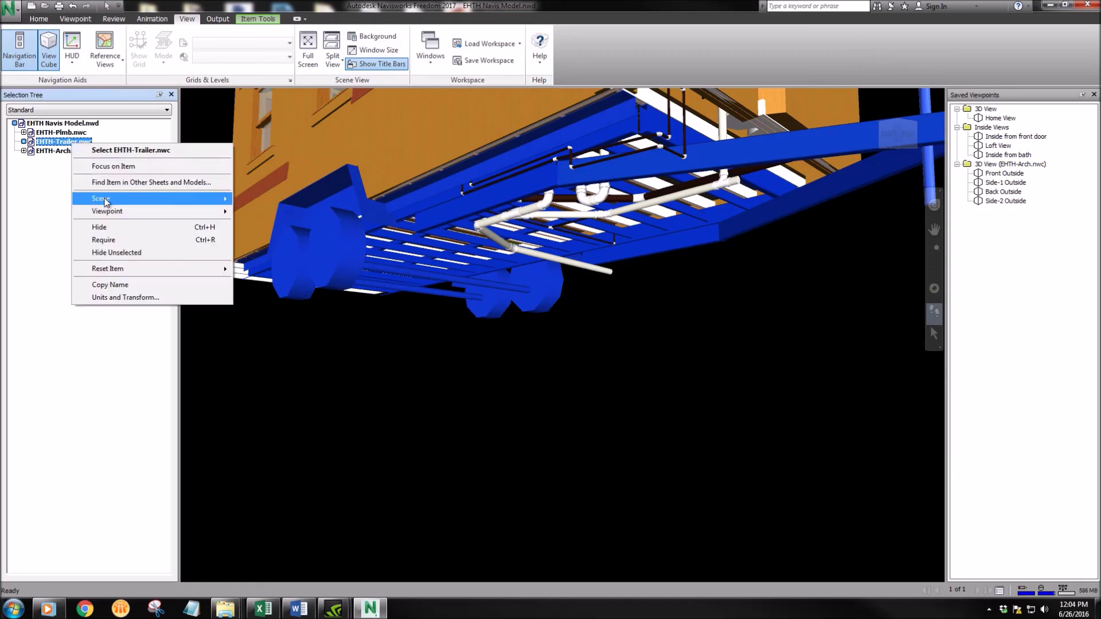
{"action": "left_click", "coordinate": [100, 228]}
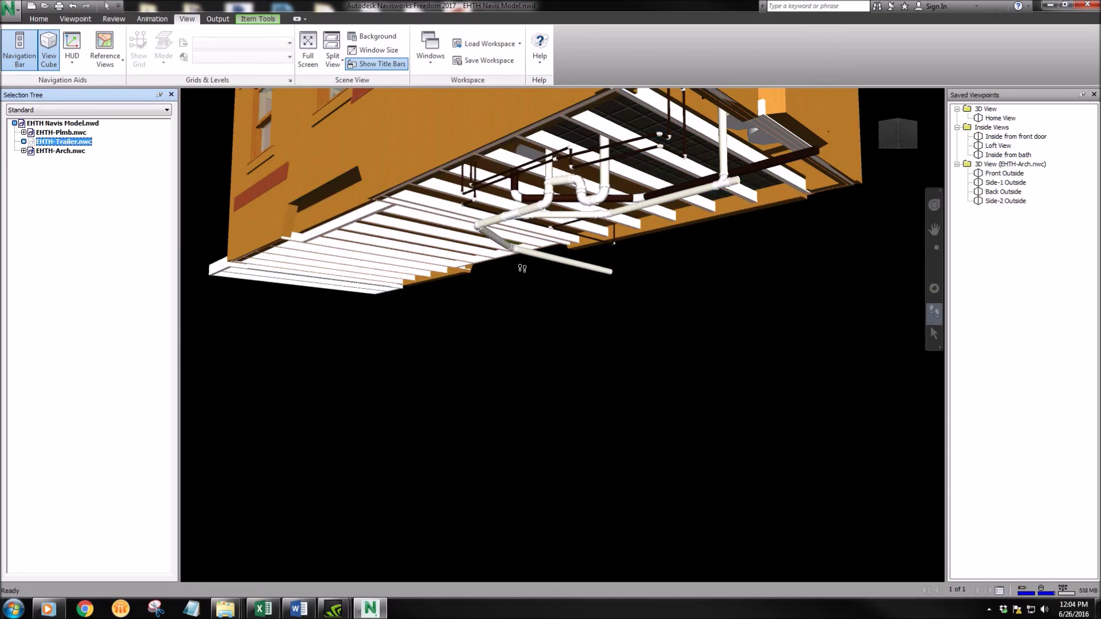
{"action": "middle_click_drag", "start_coordinate": [523, 270], "coordinate": [637, 285], "text": "shift"}
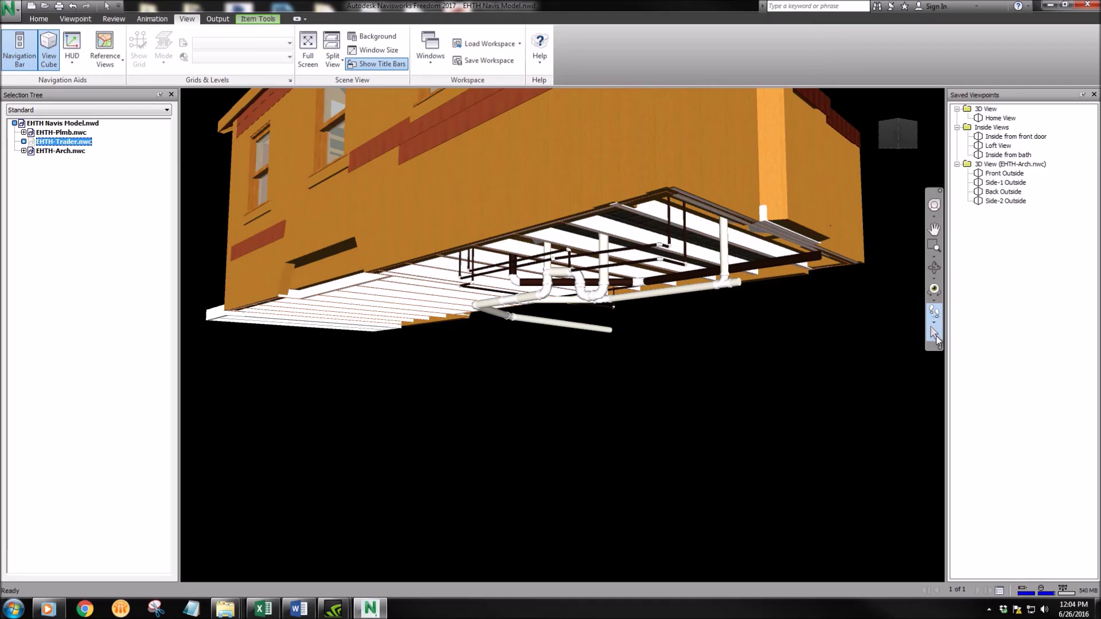
{"action": "left_click", "coordinate": [935, 333]}
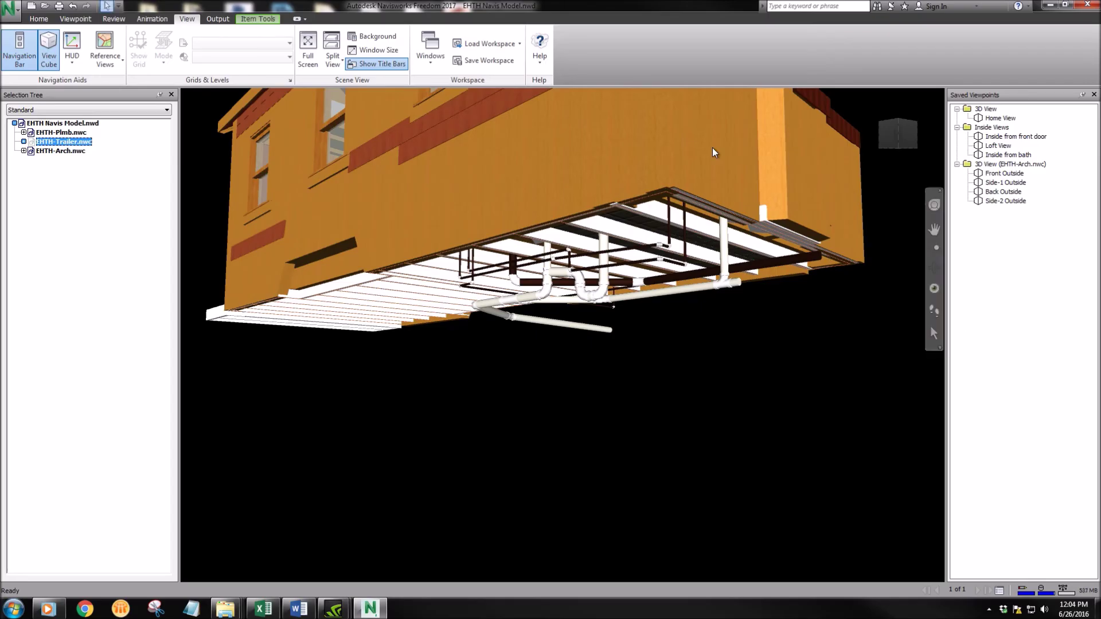
Hide the Walls group and orbit to inspect the structural framing studs
{"action": "left_click", "coordinate": [545, 146]}
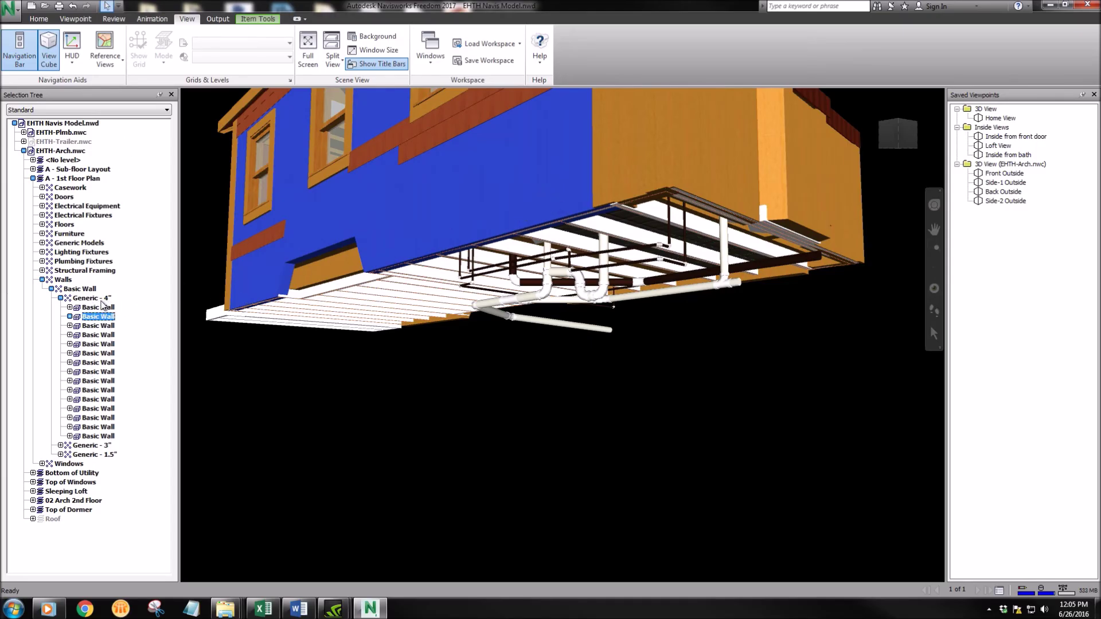
{"action": "left_click", "coordinate": [63, 280]}
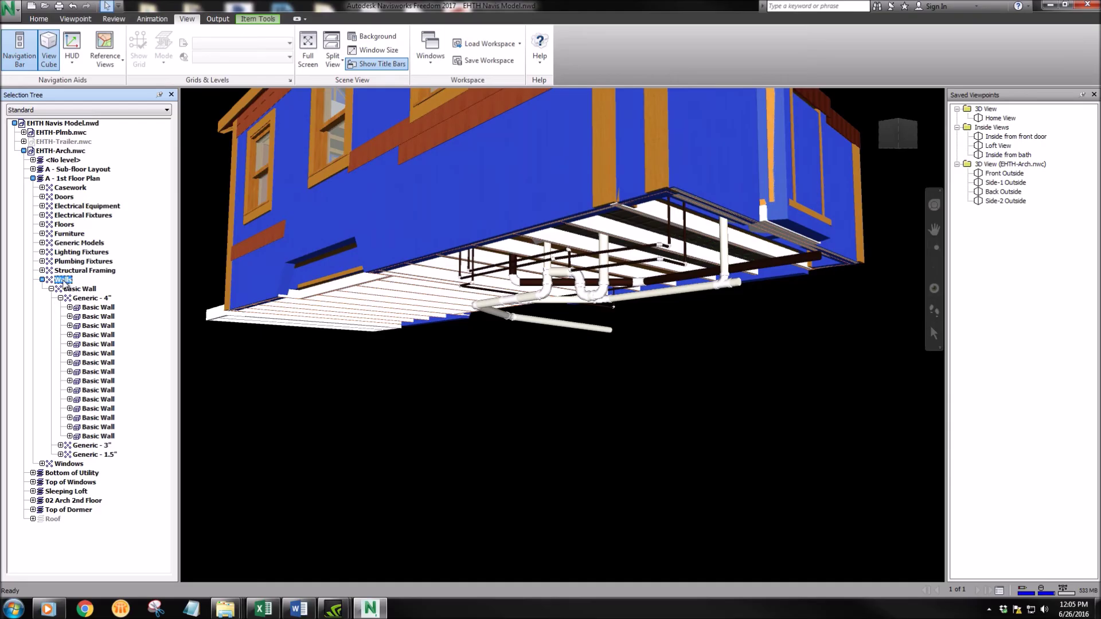
{"action": "right_click", "coordinate": [64, 282]}
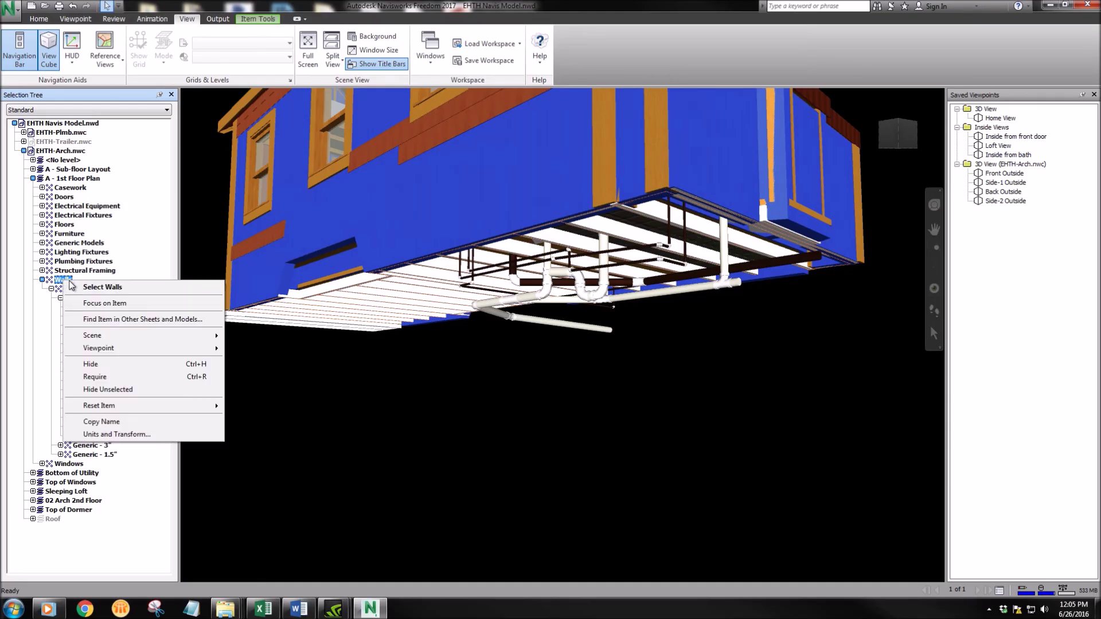
{"action": "left_click", "coordinate": [96, 369]}
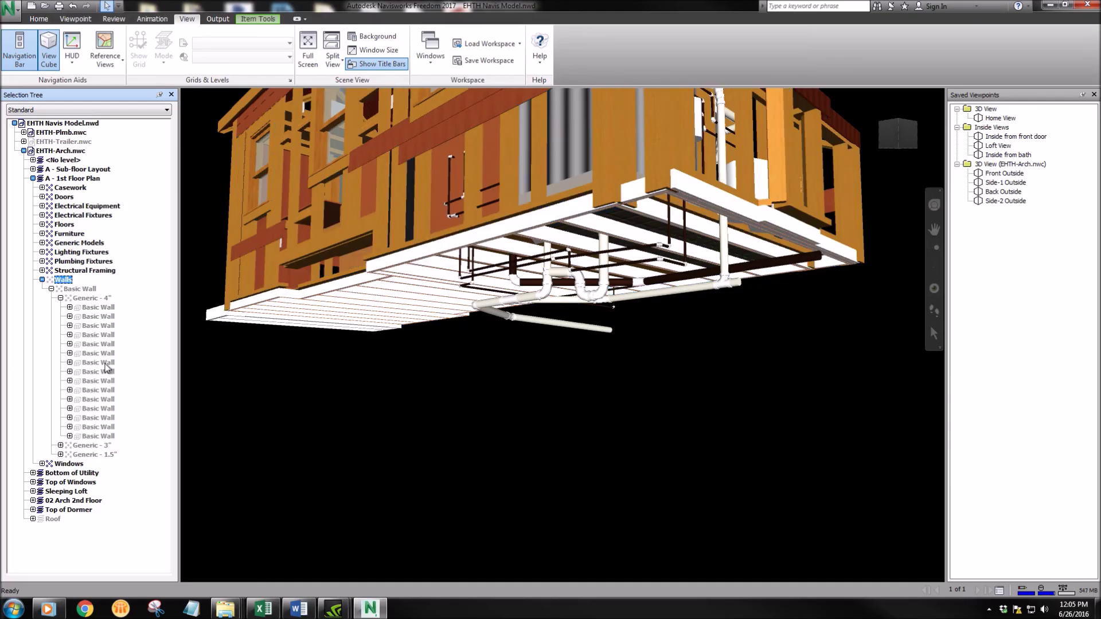
{"action": "middle_click_drag", "start_coordinate": [488, 205], "coordinate": [727, 434], "text": "shift"}
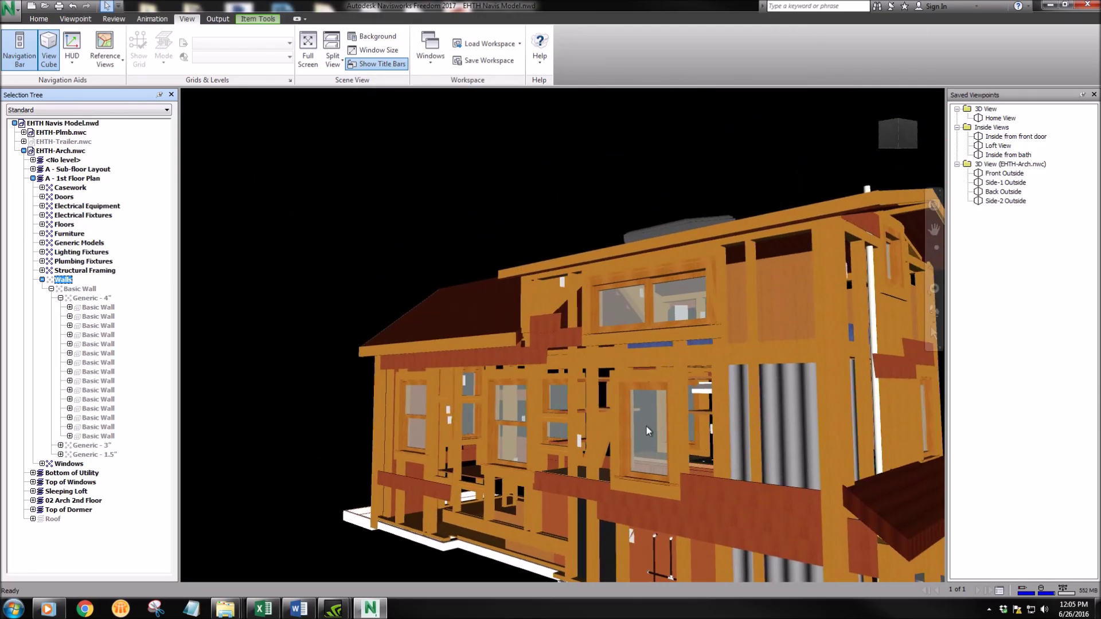
{"action": "middle_click_drag", "start_coordinate": [646, 426], "coordinate": [653, 513], "text": "shift"}
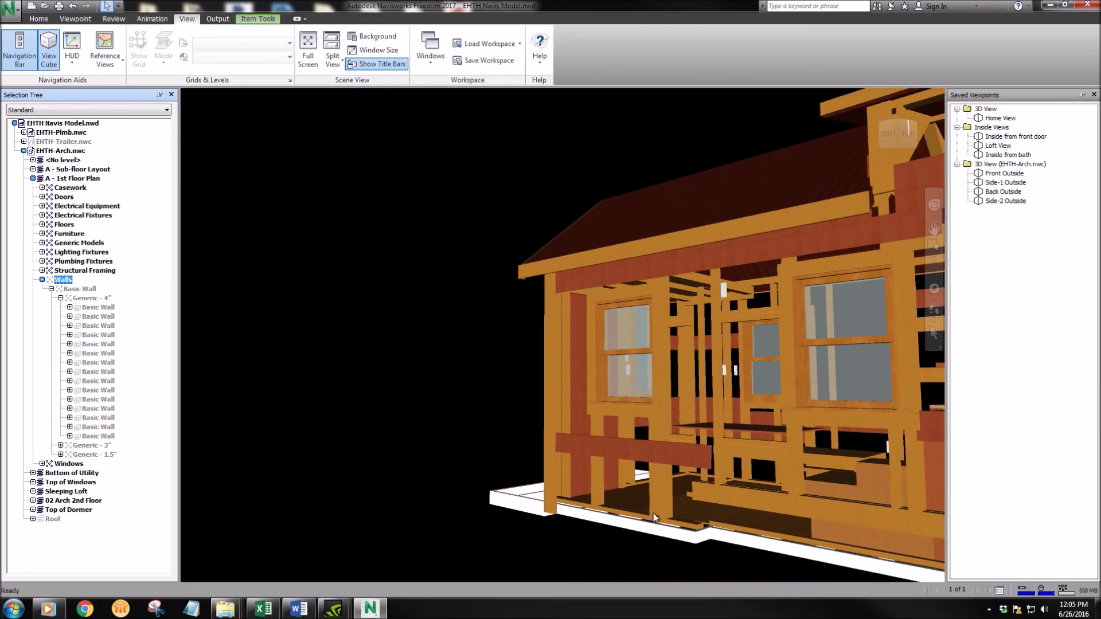
{"action": "left_click", "coordinate": [666, 510]}
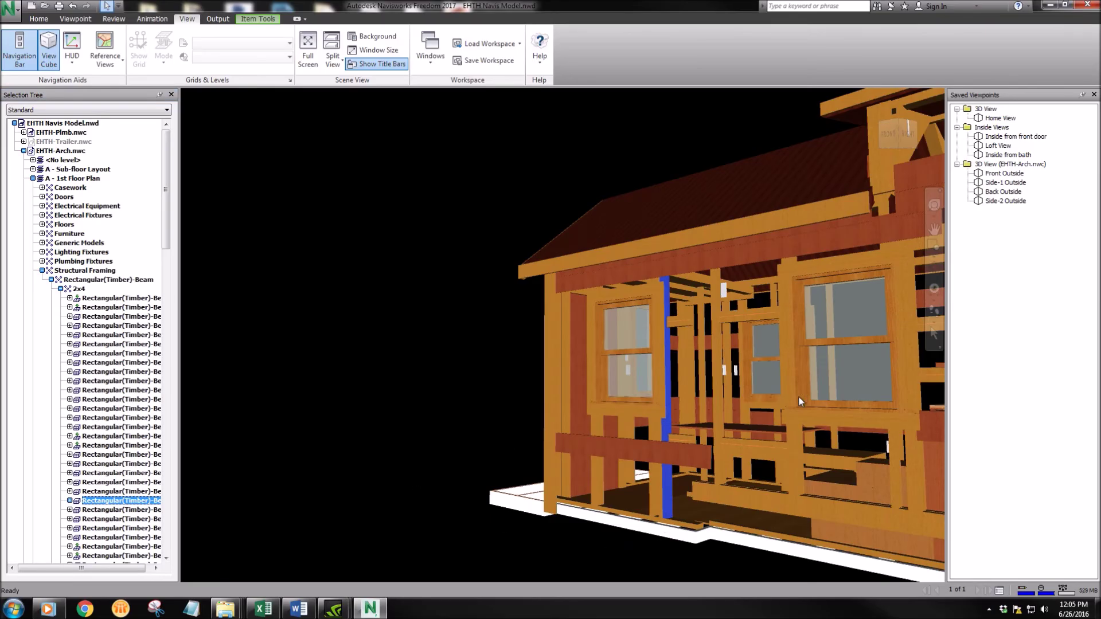
{"action": "left_click", "coordinate": [41, 270]}
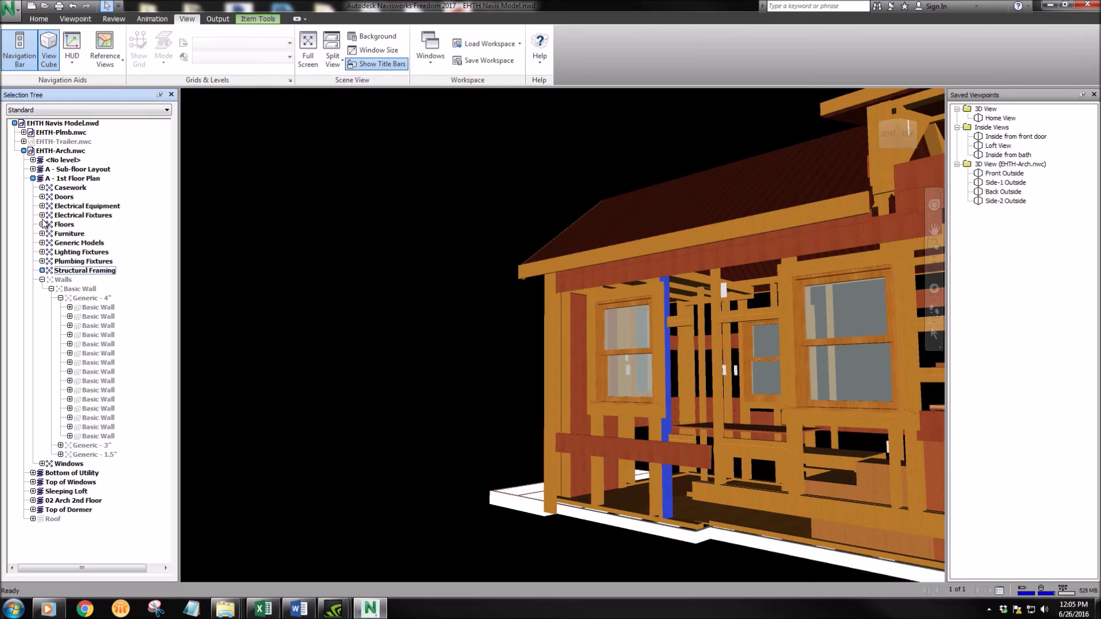
Unhide Walls and EHTH-Trailer.nwc and reframe the whole house including the trailer tongue
{"action": "right_click", "coordinate": [63, 280]}
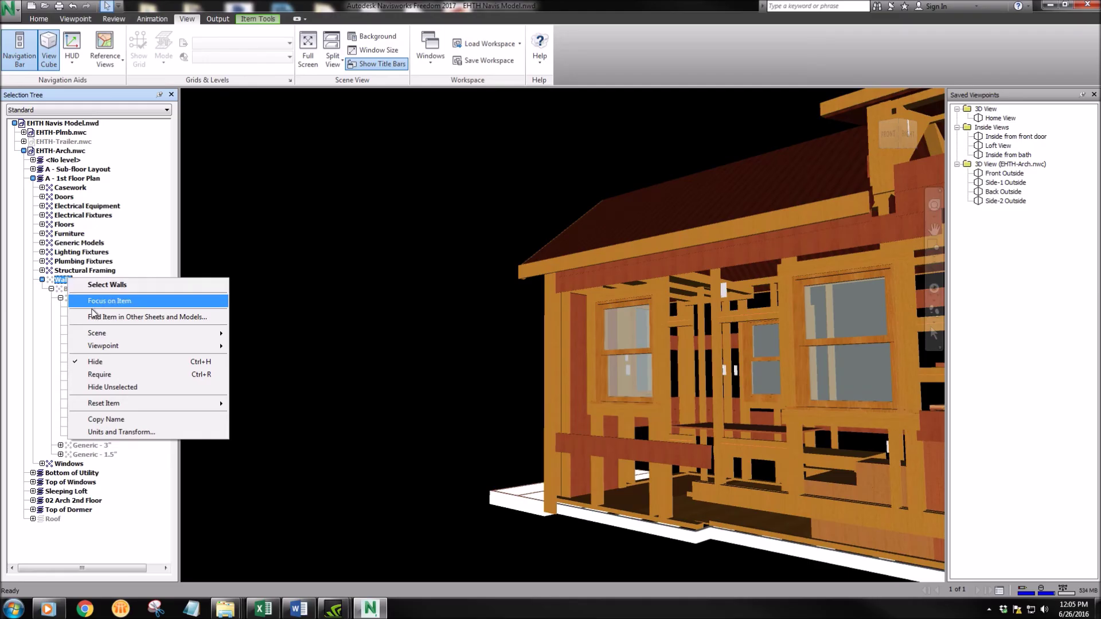
{"action": "left_click", "coordinate": [97, 362]}
{"action": "right_click", "coordinate": [56, 143]}
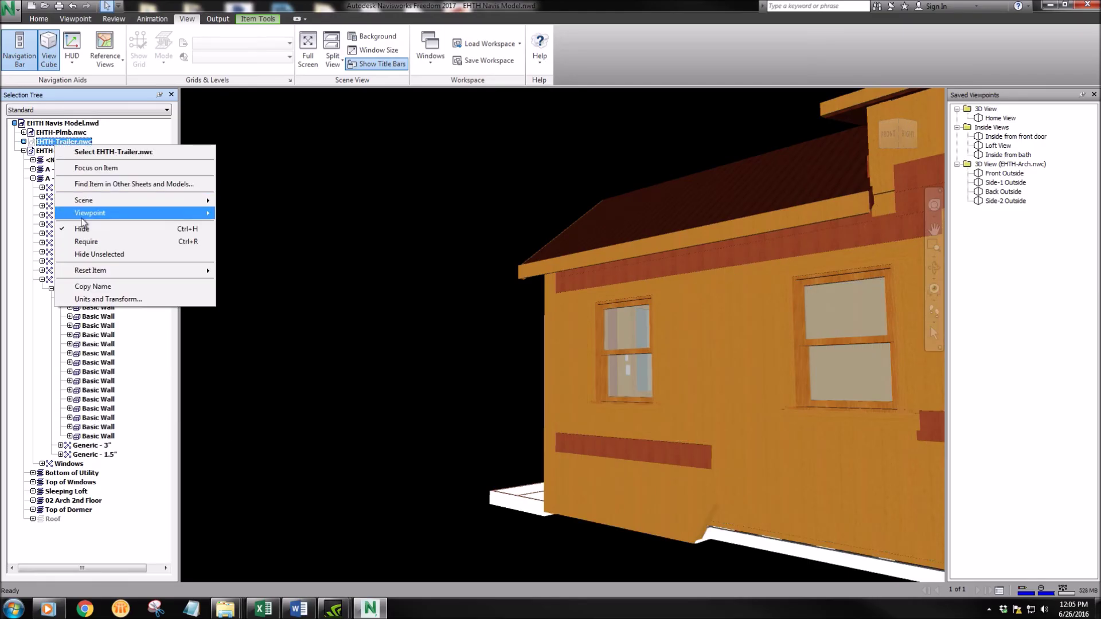
{"action": "left_click", "coordinate": [64, 229]}
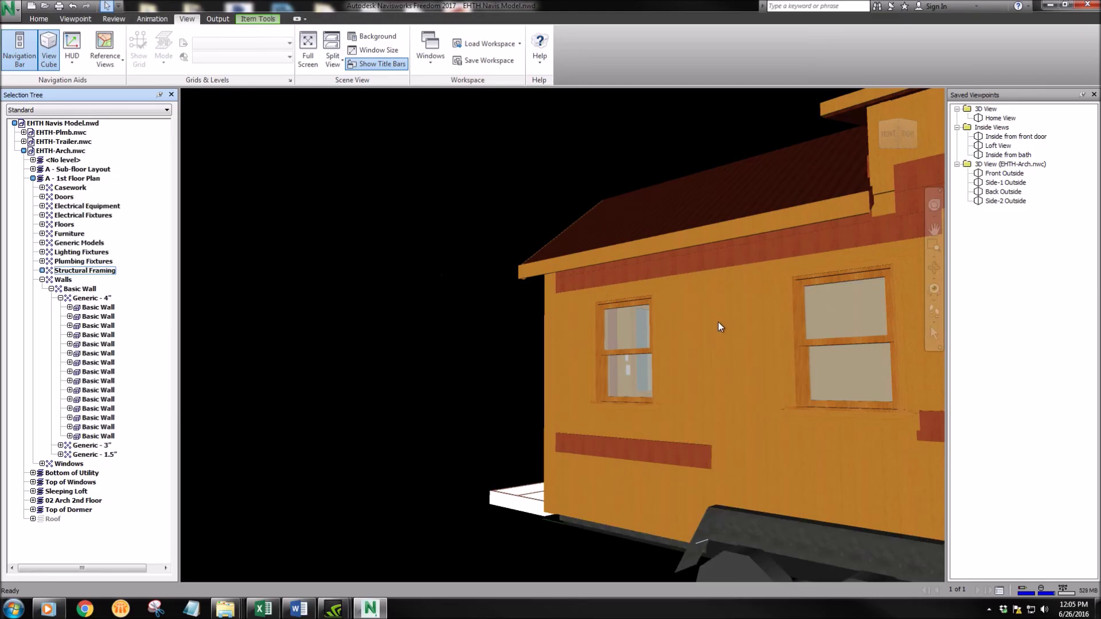
{"action": "middle_click_drag", "start_coordinate": [721, 325], "coordinate": [549, 367]}
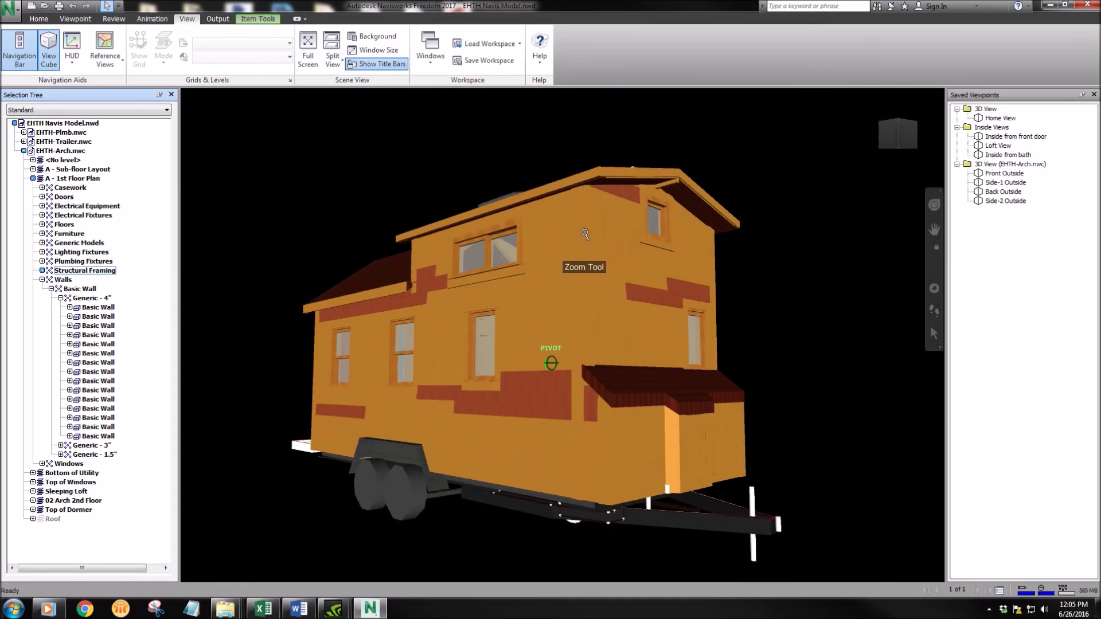
{"action": "middle_click_drag", "start_coordinate": [514, 225], "coordinate": [491, 282]}
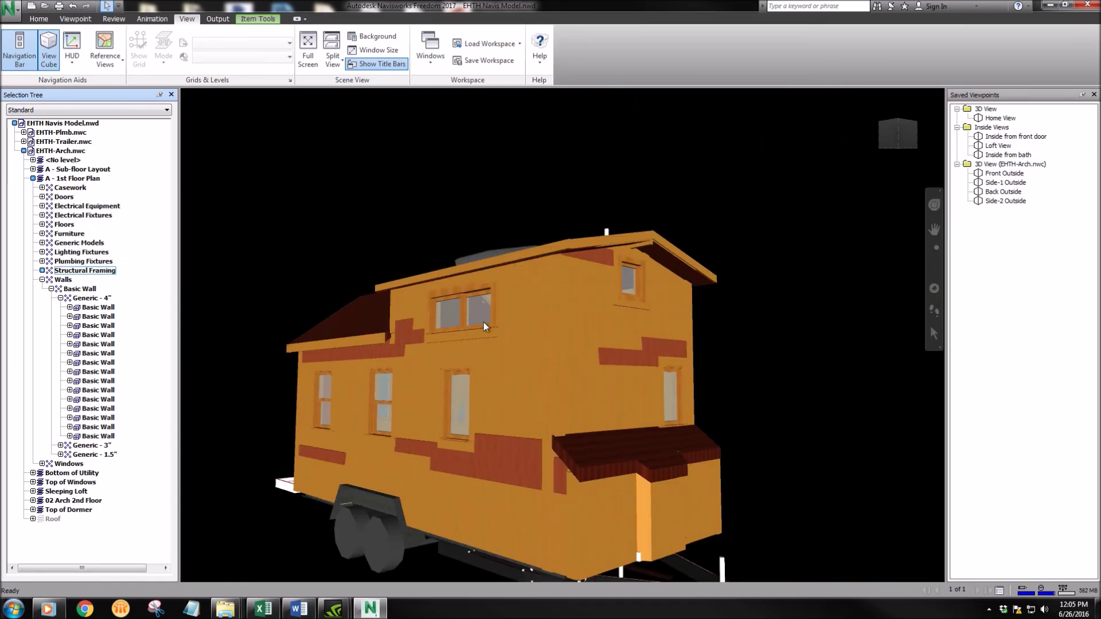
{"action": "middle_click_drag", "start_coordinate": [483, 326], "coordinate": [626, 352]}
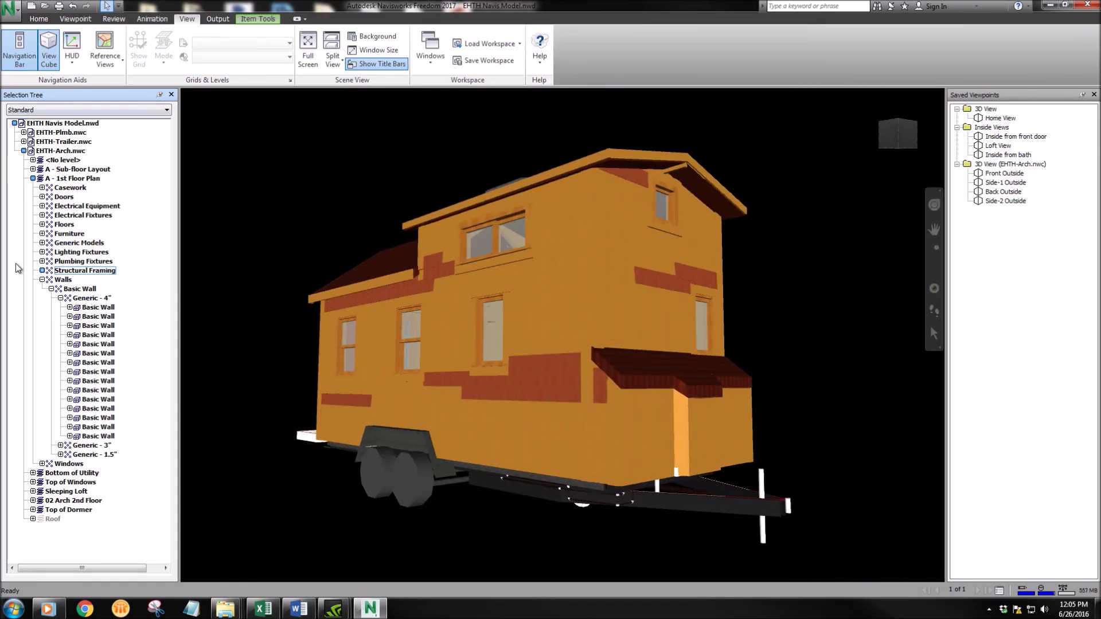
Enable sectioning on the Viewpoint tab with the Planes mode set to Box
{"action": "left_click", "coordinate": [24, 151]}
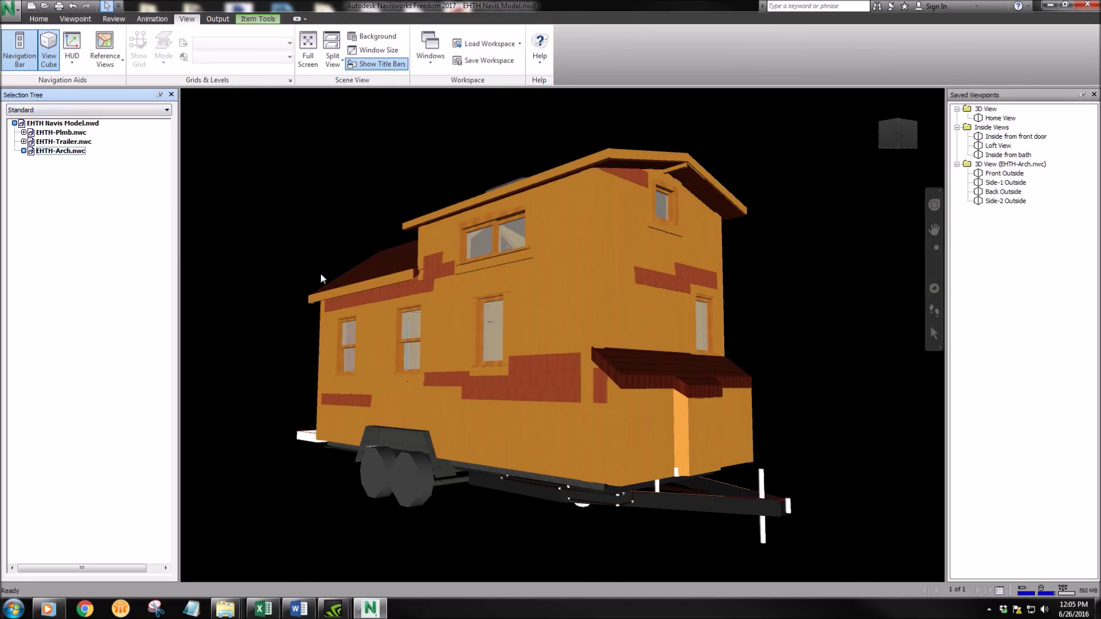
{"action": "left_click", "coordinate": [83, 23]}
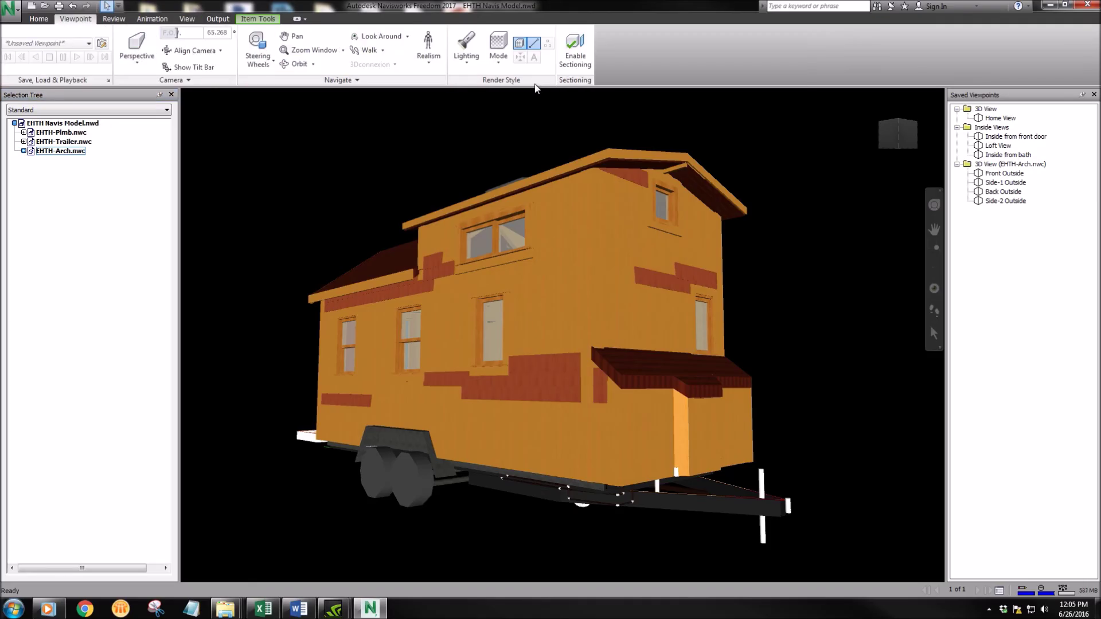
{"action": "left_click", "coordinate": [573, 46]}
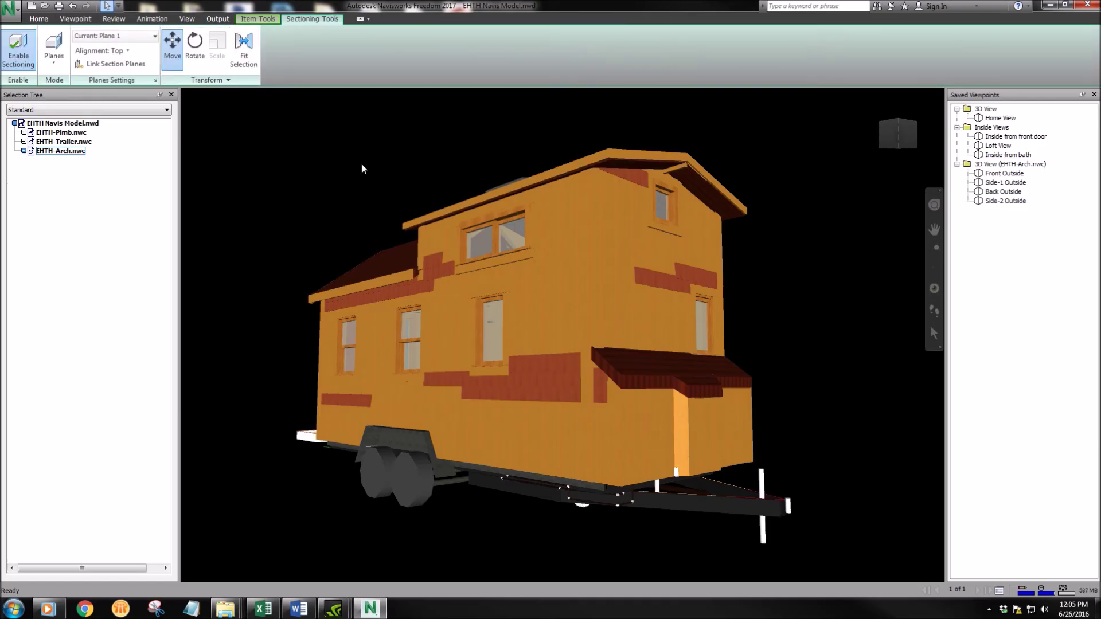
{"action": "left_click", "coordinate": [58, 67]}
{"action": "left_click", "coordinate": [56, 68]}
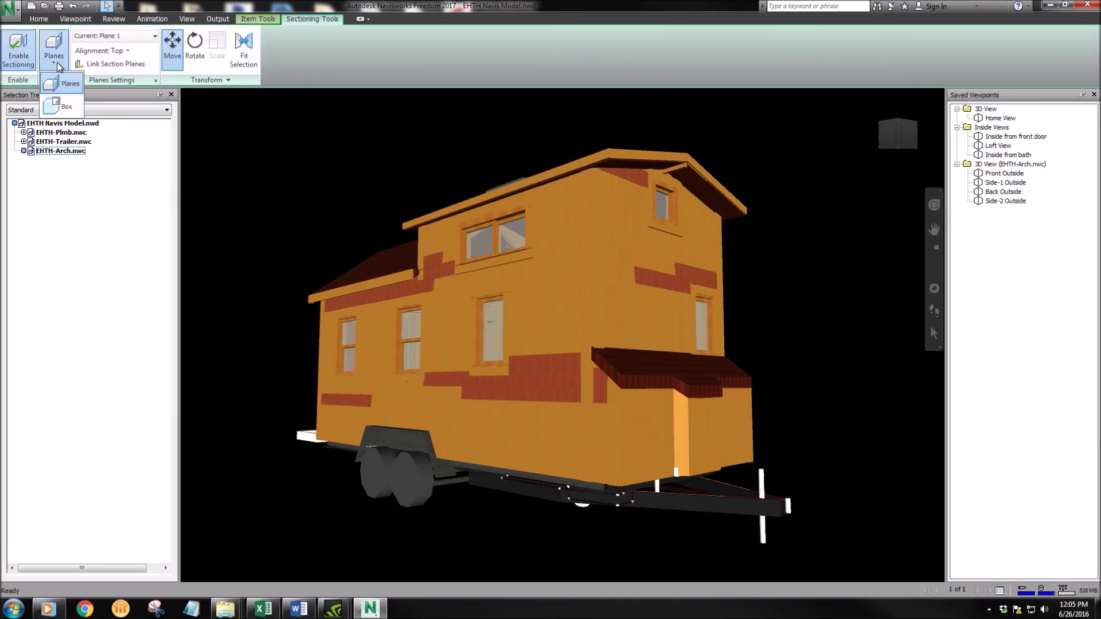
{"action": "left_click", "coordinate": [57, 110]}
Move the section box and orbit in to expose the kitchen cabinets, window and range hood
{"action": "left_click_drag", "start_coordinate": [566, 315], "coordinate": [545, 405]}
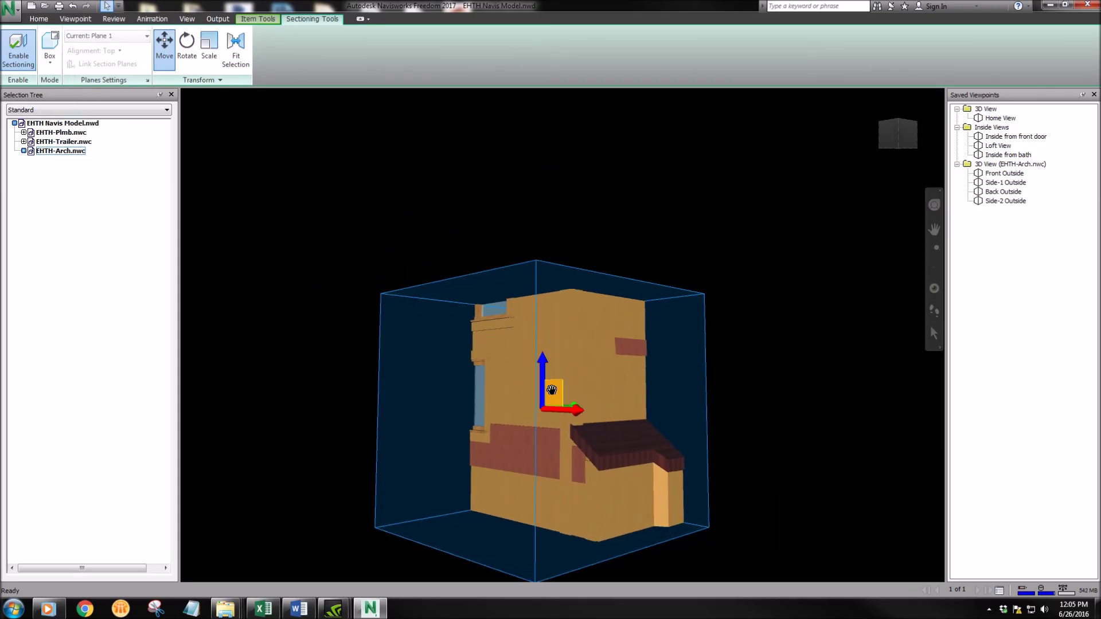
{"action": "left_click_drag", "start_coordinate": [554, 390], "coordinate": [620, 373]}
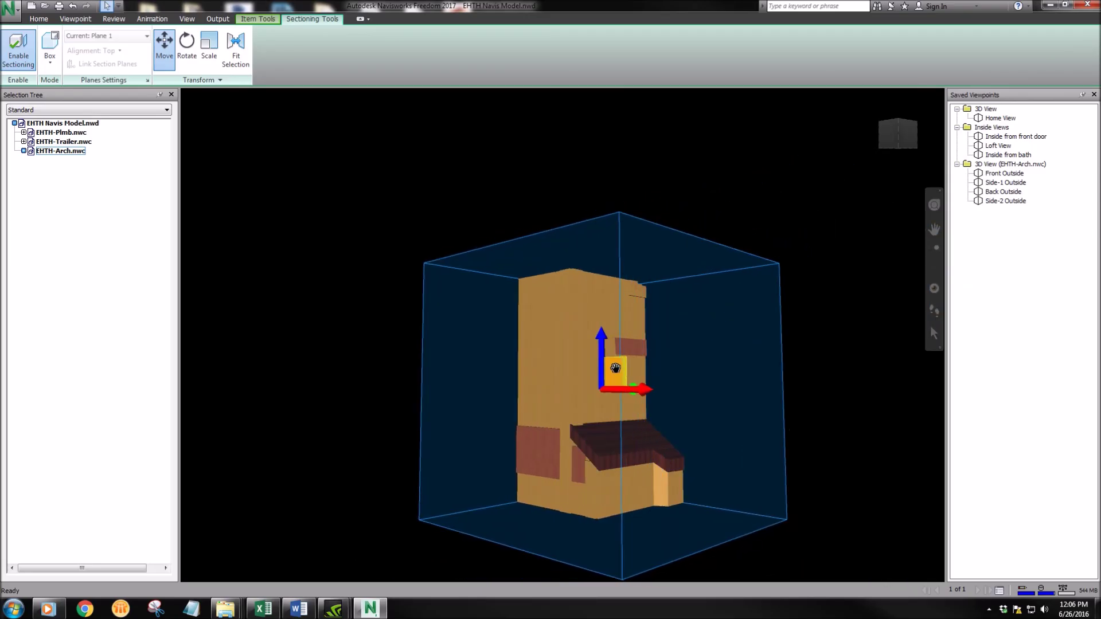
{"action": "middle_click_drag", "start_coordinate": [650, 388], "coordinate": [580, 413]}
{"action": "left_click", "coordinate": [574, 408]}
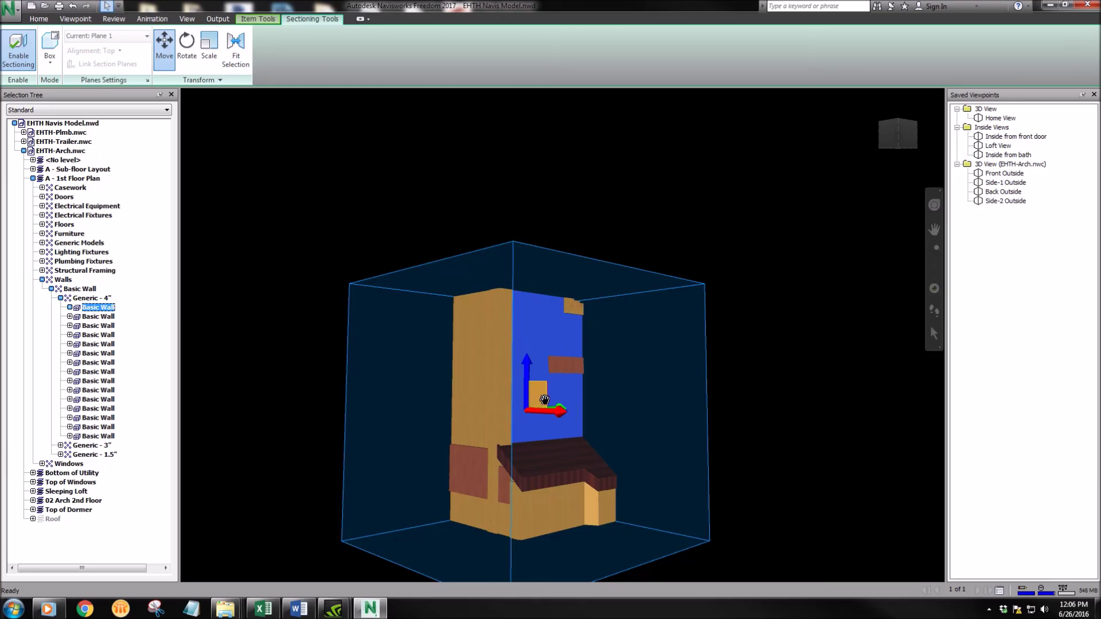
{"action": "middle_click_drag", "start_coordinate": [552, 395], "coordinate": [705, 356], "text": "shift"}
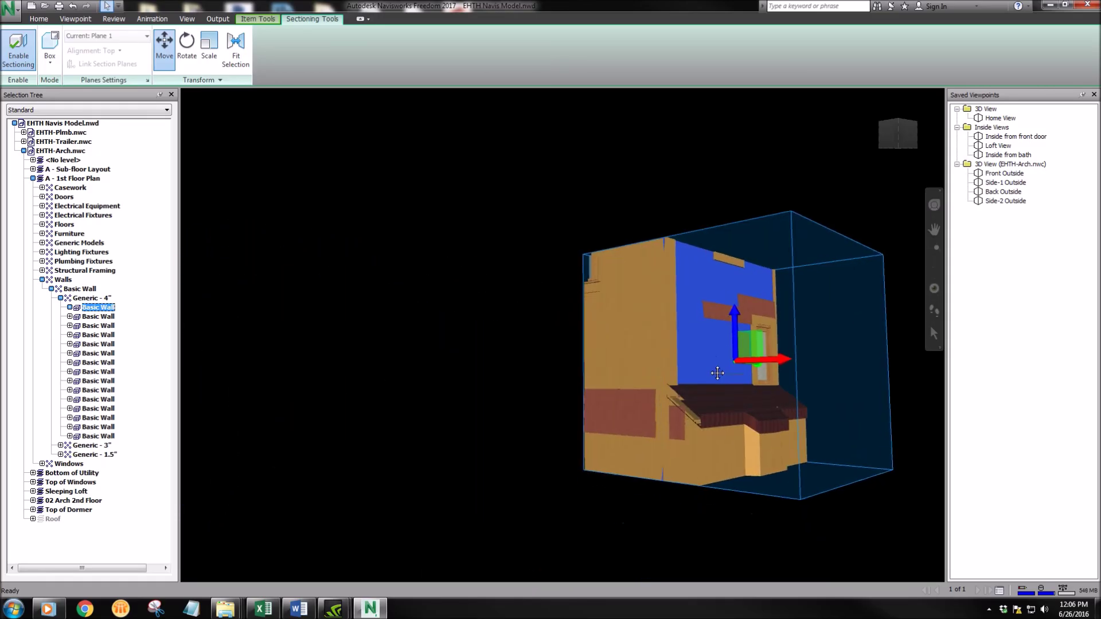
{"action": "middle_click_drag", "start_coordinate": [468, 353], "coordinate": [767, 502]}
{"action": "middle_click_drag", "start_coordinate": [614, 336], "coordinate": [258, 408], "text": "shift"}
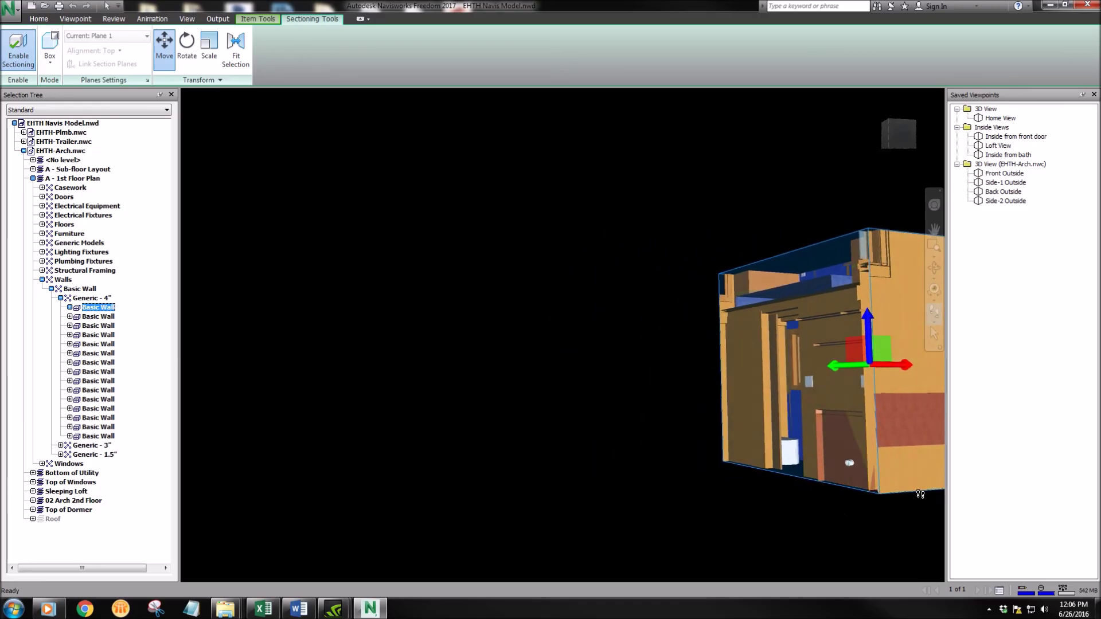
{"action": "middle_click_drag", "start_coordinate": [838, 354], "coordinate": [765, 222], "text": "shift"}
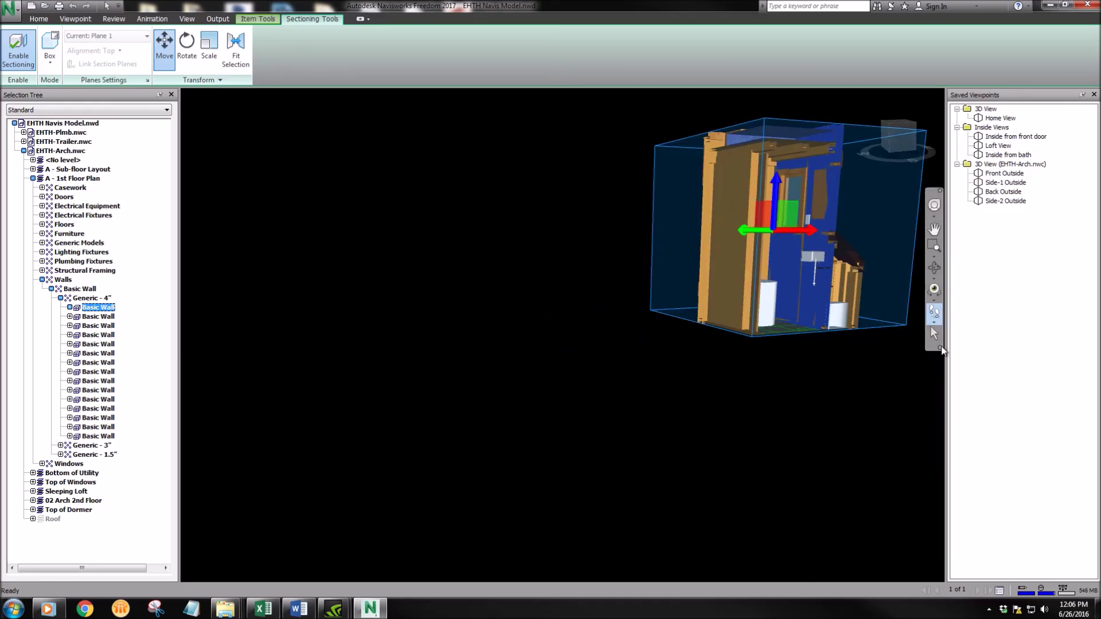
{"action": "scroll", "coordinate": [893, 165], "scroll_direction": "up", "scroll_amount": 3}
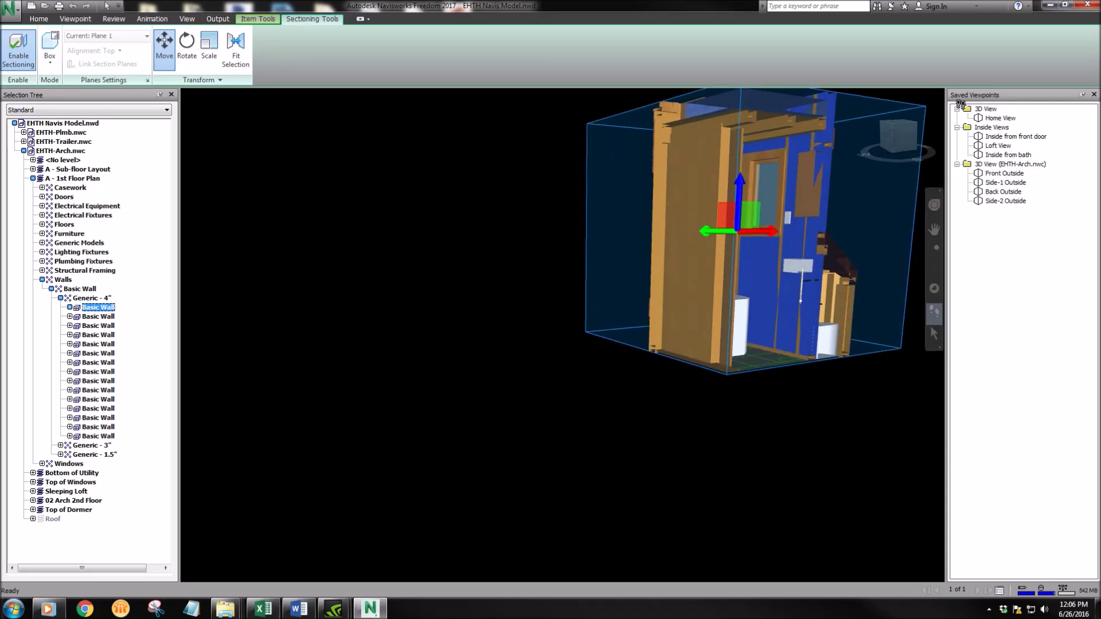
{"action": "middle_click_drag", "start_coordinate": [741, 213], "coordinate": [674, 316], "text": "shift"}
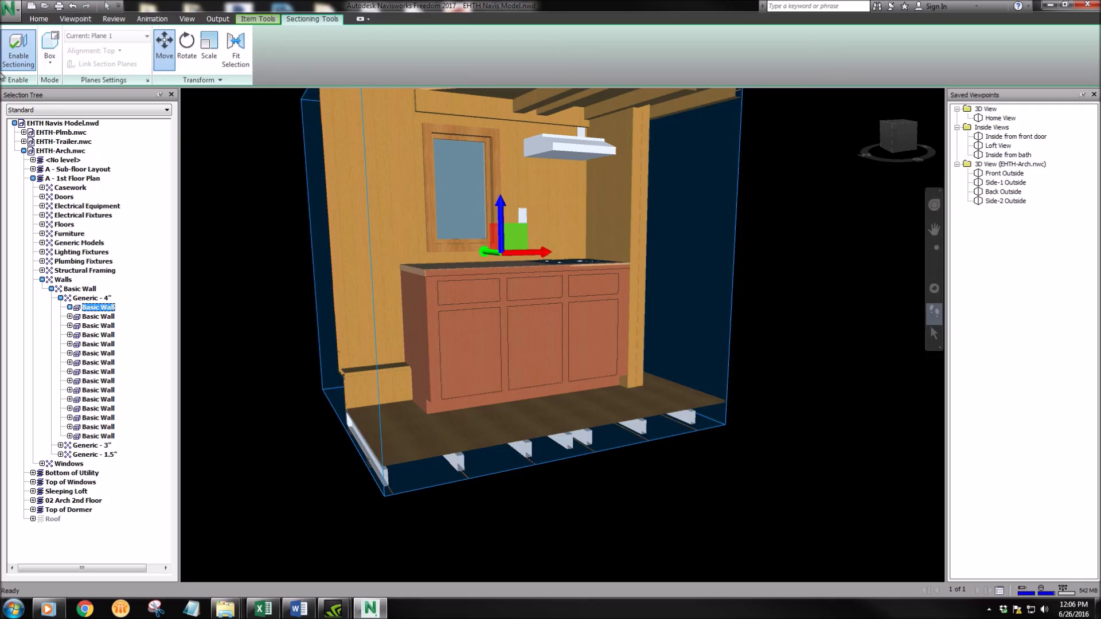
Disable sectioning, return to the ViewCube Home view and deselect the wall
{"action": "left_click", "coordinate": [18, 48]}
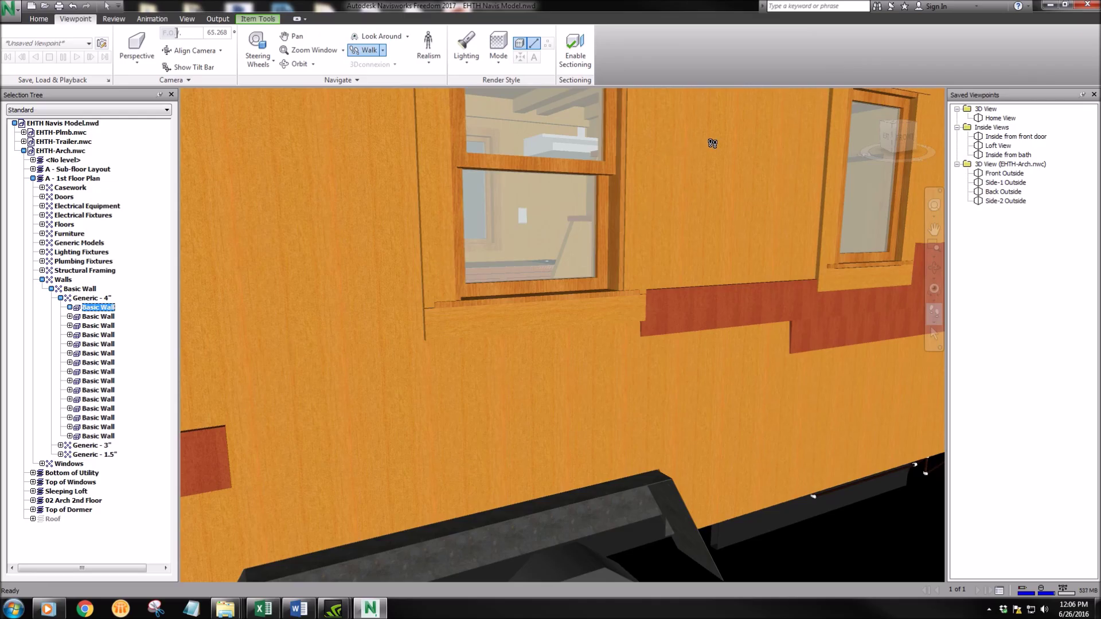
{"action": "left_click", "coordinate": [864, 99]}
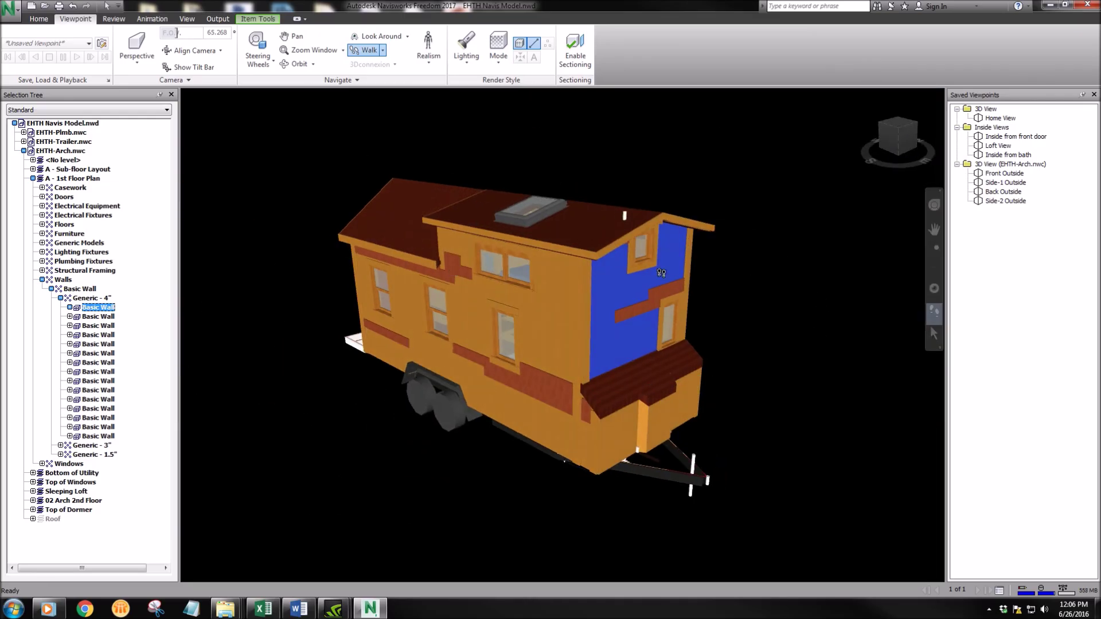
{"action": "key", "text": "Escape"}
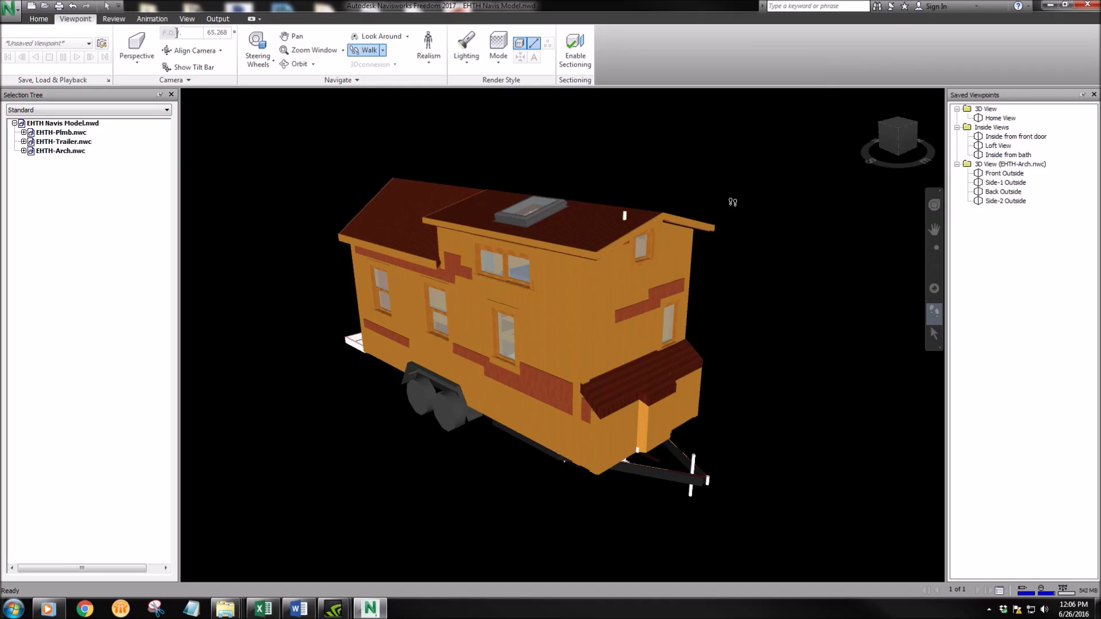